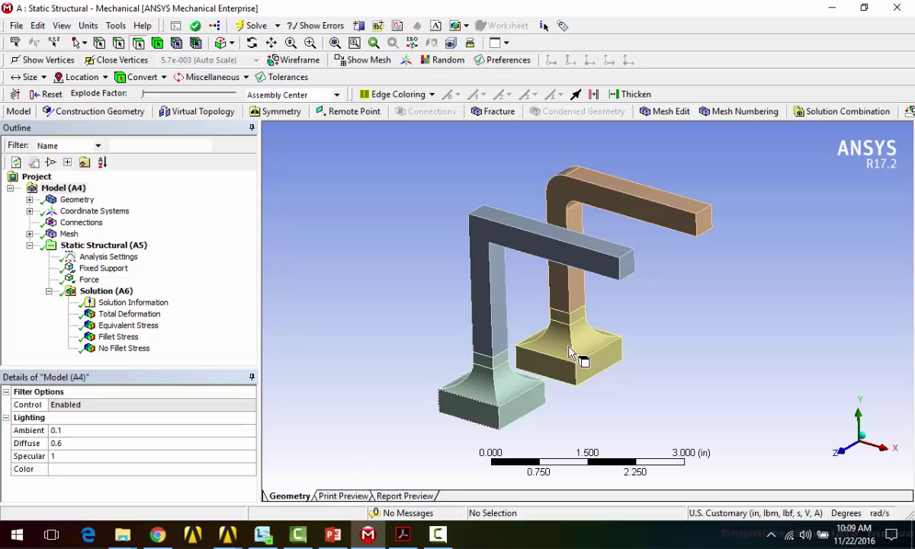
# Orbit and zoom to centre the grey bracket's sharp inner corner, then tilt to see both brackets
pyautogui.moveTo(613, 321); pyautogui.dragTo(713, 312, button='middle')
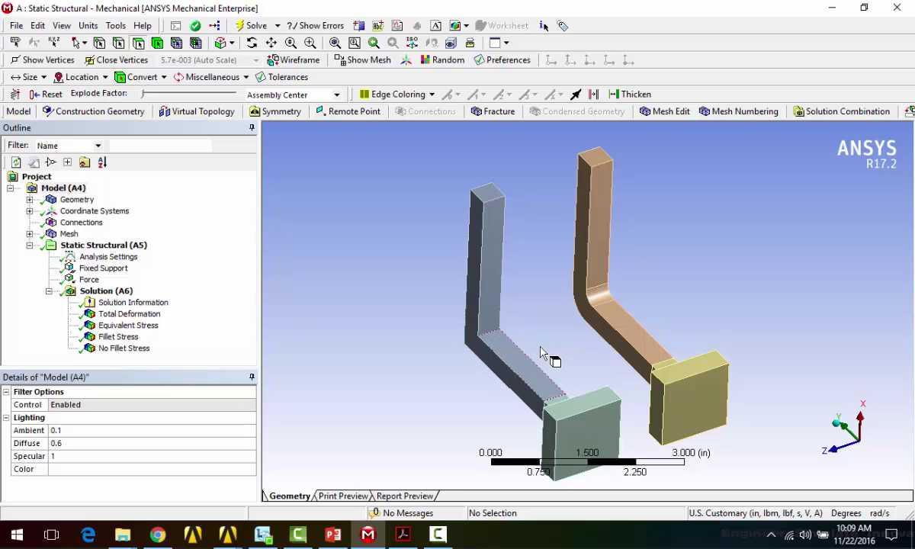
pyautogui.keyDown('ctrl'); pyautogui.moveTo(547, 357); pyautogui.dragTo(672, 316, button='middle'); pyautogui.keyUp('ctrl')
pyautogui.scroll(5, 631, 295)
pyautogui.keyDown('ctrl'); pyautogui.moveTo(744, 307); pyautogui.dragTo(572, 327, button='middle'); pyautogui.keyUp('ctrl')
pyautogui.scroll(5, 572, 327)
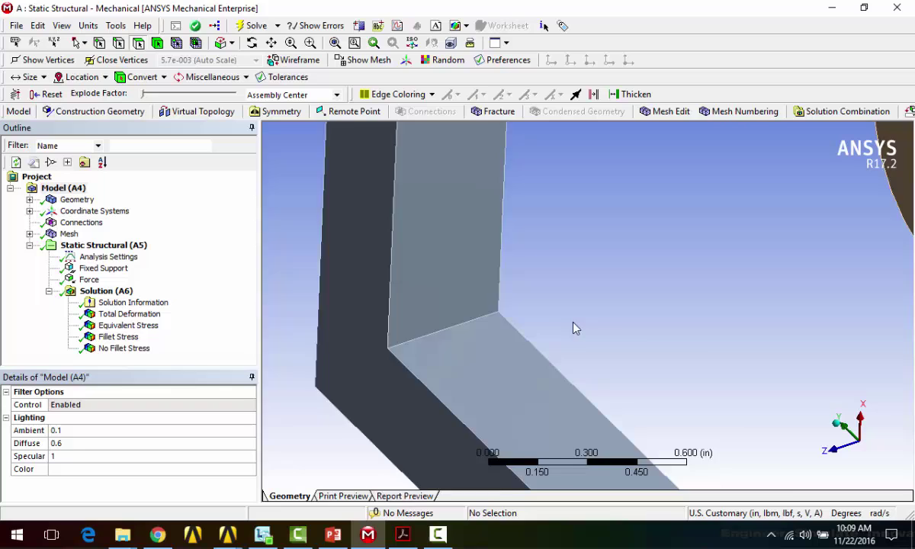
pyautogui.keyDown('ctrl'); pyautogui.moveTo(641, 295); pyautogui.dragTo(592, 292, button='middle'); pyautogui.keyUp('ctrl')
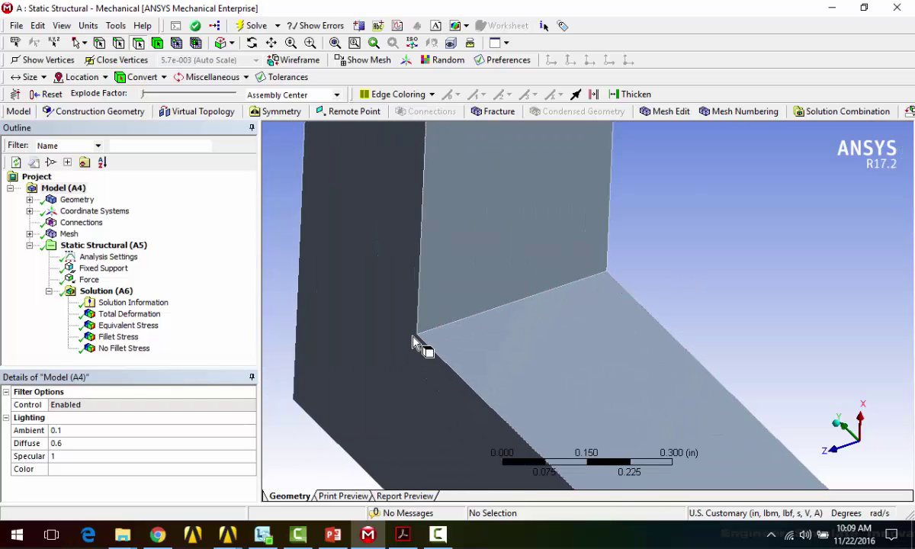
pyautogui.scroll(-3, 526, 318)
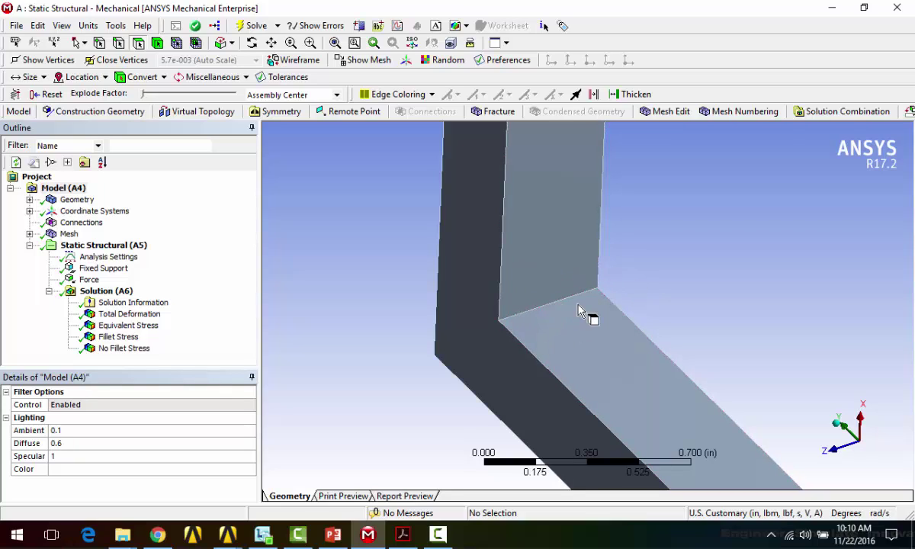
pyautogui.scroll(-8, 606, 290)
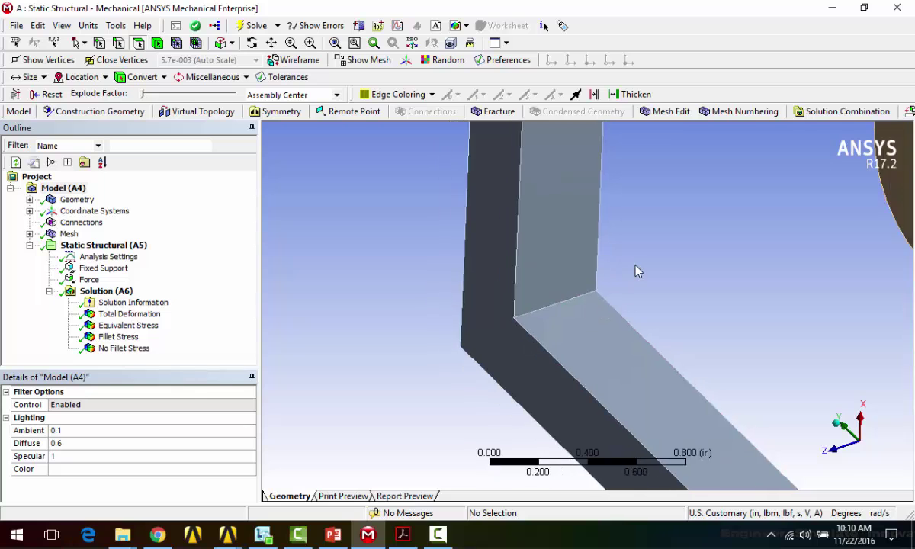
pyautogui.moveTo(632, 281); pyautogui.dragTo(606, 328, button='middle')
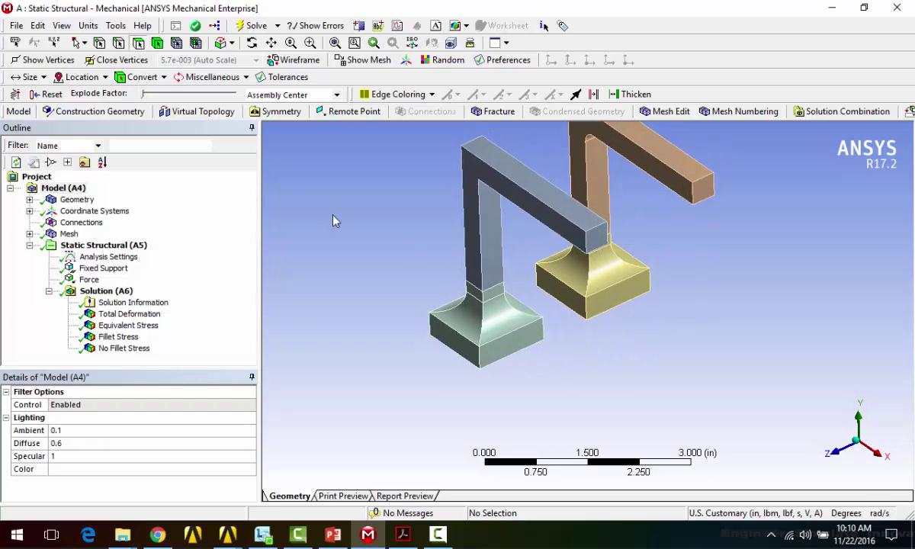
# Pick the grey beam's end corner vertex at (2.95, 2.95, 0.394) in and inspect it from other angles
pyautogui.click(99, 43)
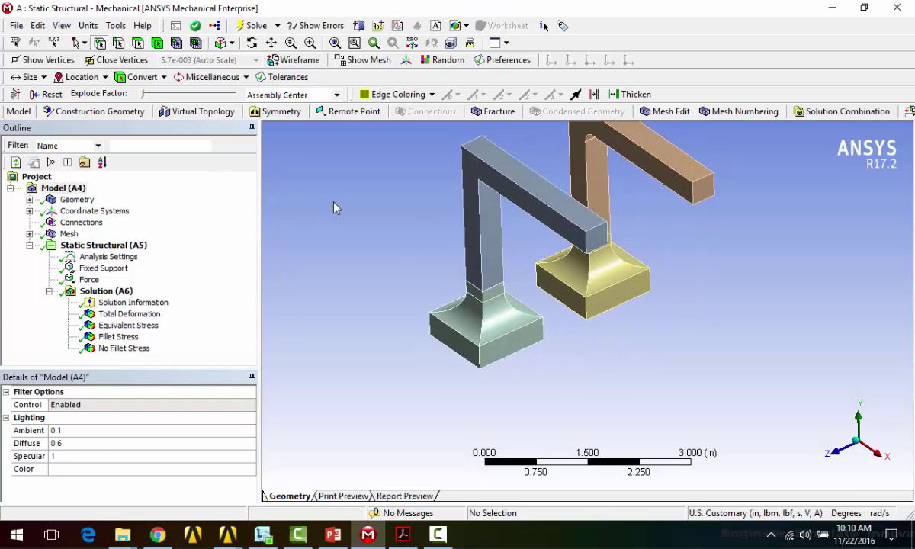
pyautogui.click(593, 246)
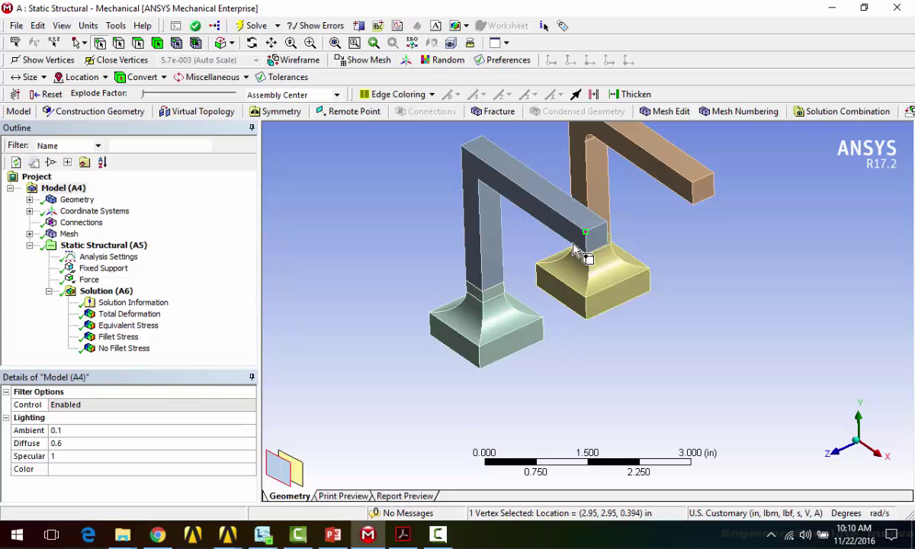
pyautogui.moveTo(547, 347); pyautogui.dragTo(548, 296, button='middle')
pyautogui.scroll(5, 450, 314)
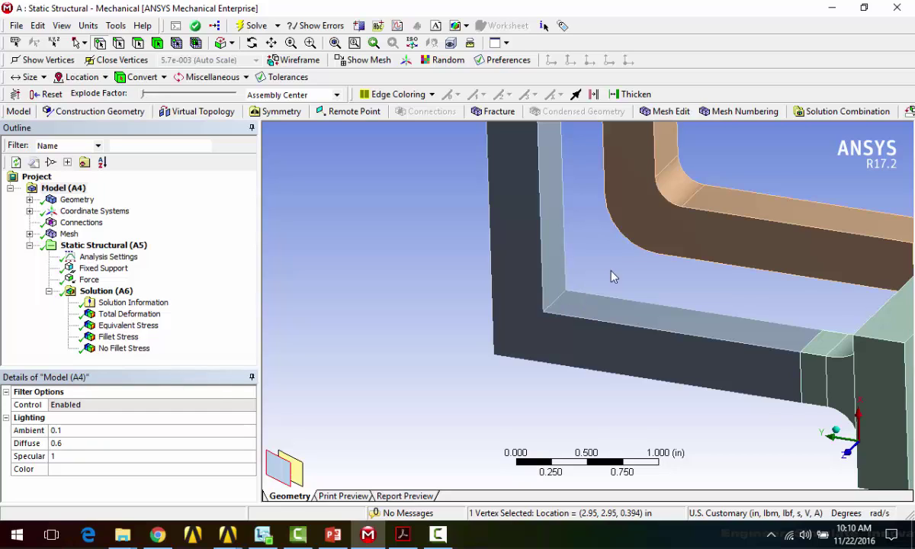
pyautogui.keyDown('ctrl'); pyautogui.moveTo(614, 276); pyautogui.dragTo(621, 421, button='middle'); pyautogui.keyUp('ctrl')
pyautogui.scroll(-5, 562, 351)
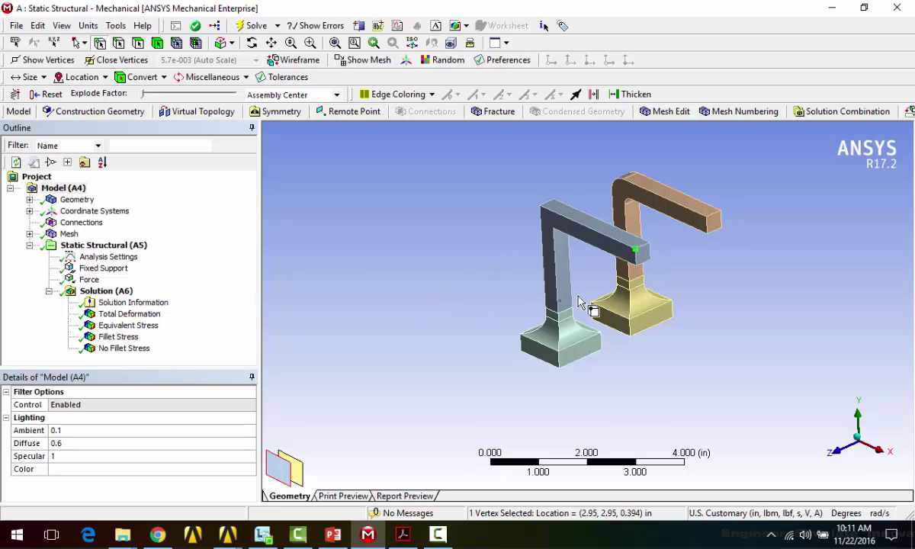
# Select the grey beam's free end face, 0.155 in² in area, and orbit around it to inspect
pyautogui.click(138, 43)
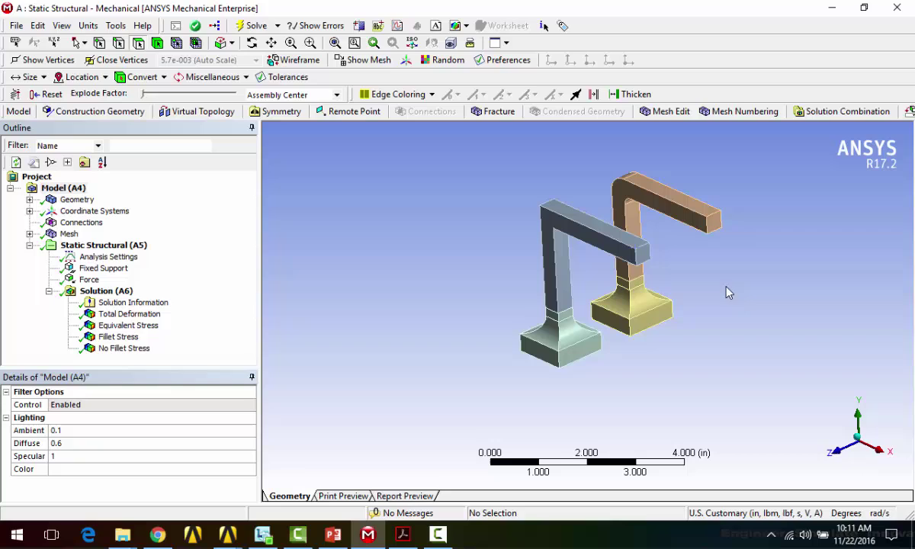
pyautogui.click(643, 256)
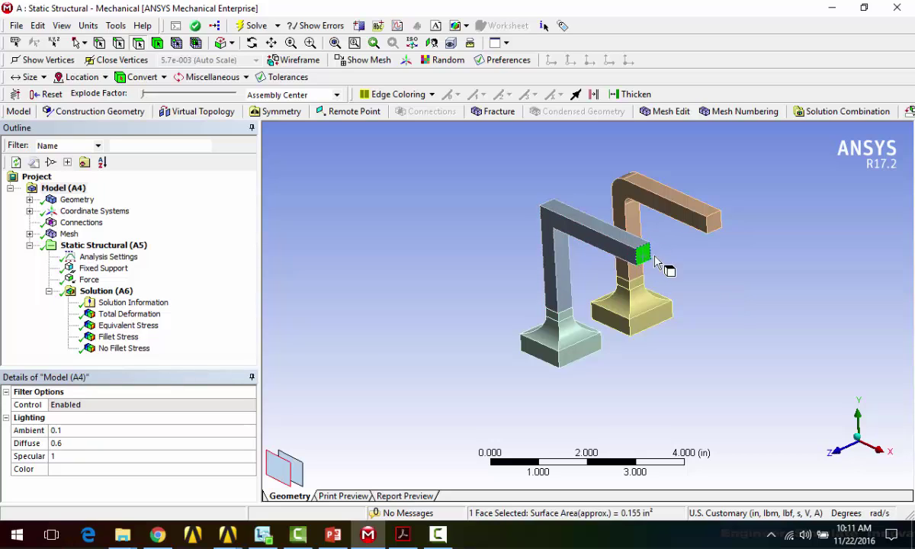
pyautogui.moveTo(656, 259); pyautogui.dragTo(760, 279, button='middle')
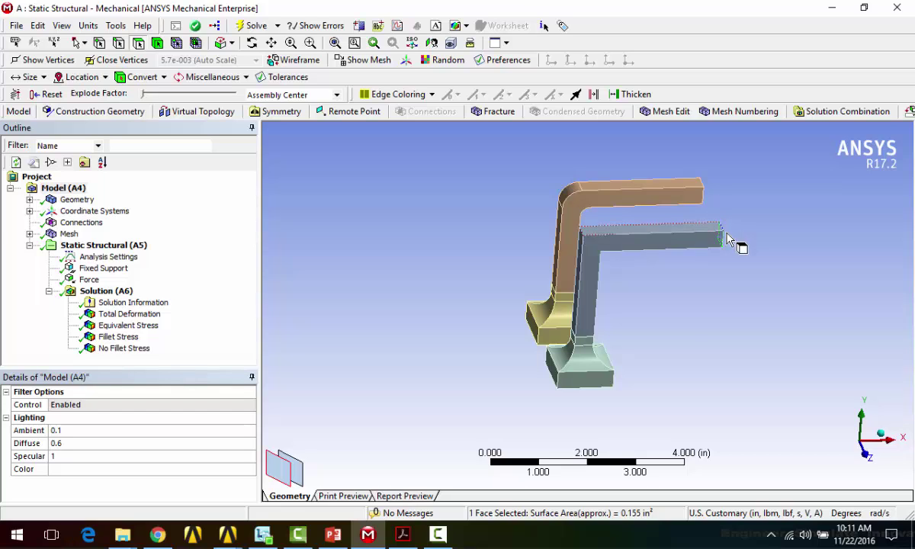
pyautogui.moveTo(722, 238); pyautogui.dragTo(624, 255, button='middle')
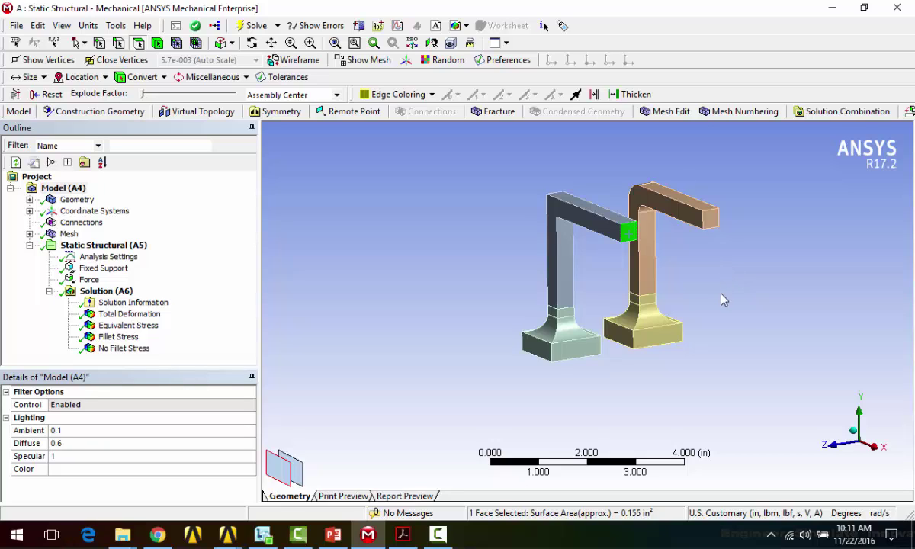
pyautogui.moveTo(729, 321); pyautogui.dragTo(747, 324, button='middle')
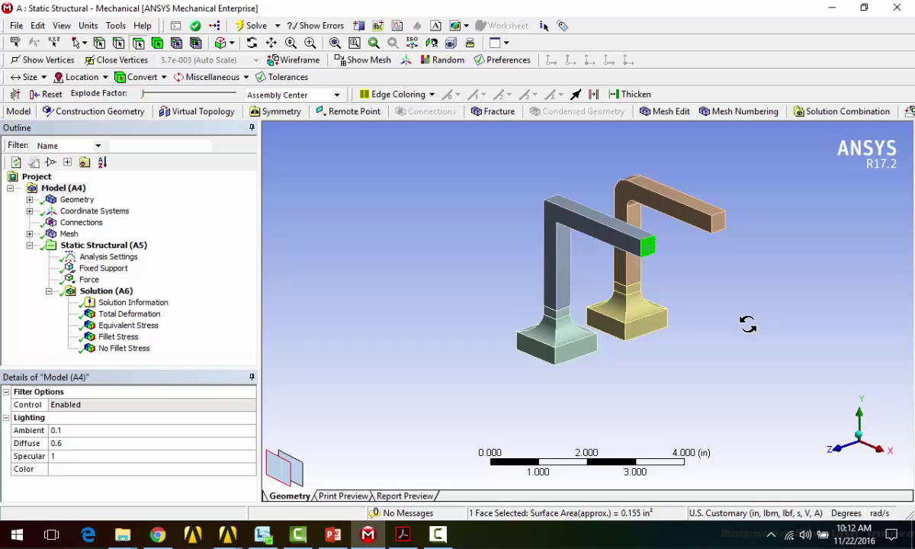
pyautogui.moveTo(746, 329); pyautogui.dragTo(588, 257, button='middle')
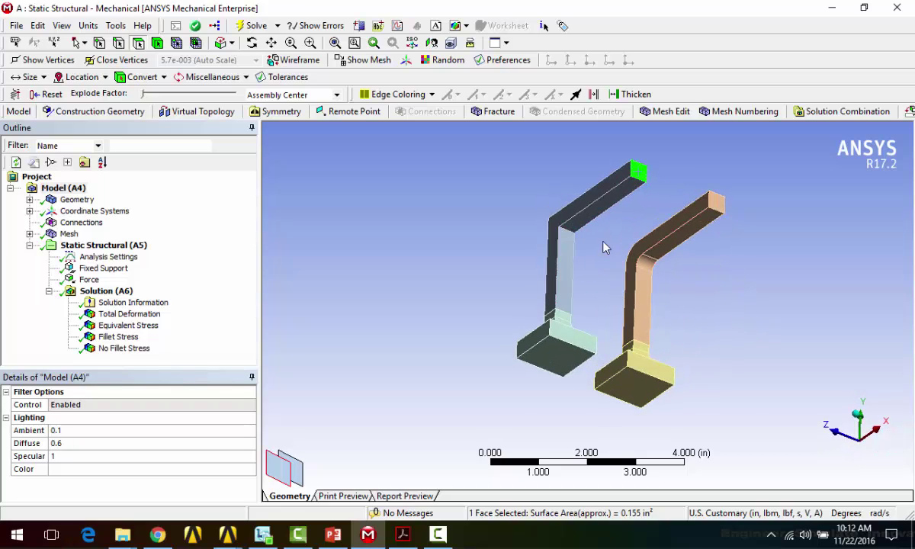
pyautogui.moveTo(602, 247); pyautogui.dragTo(644, 303, button='middle')
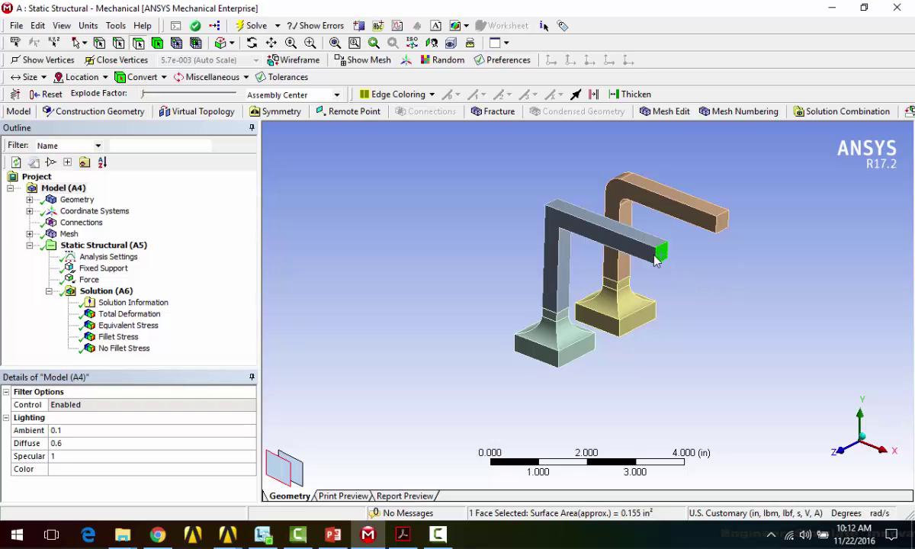
pyautogui.moveTo(581, 271); pyautogui.dragTo(599, 245, button='middle')
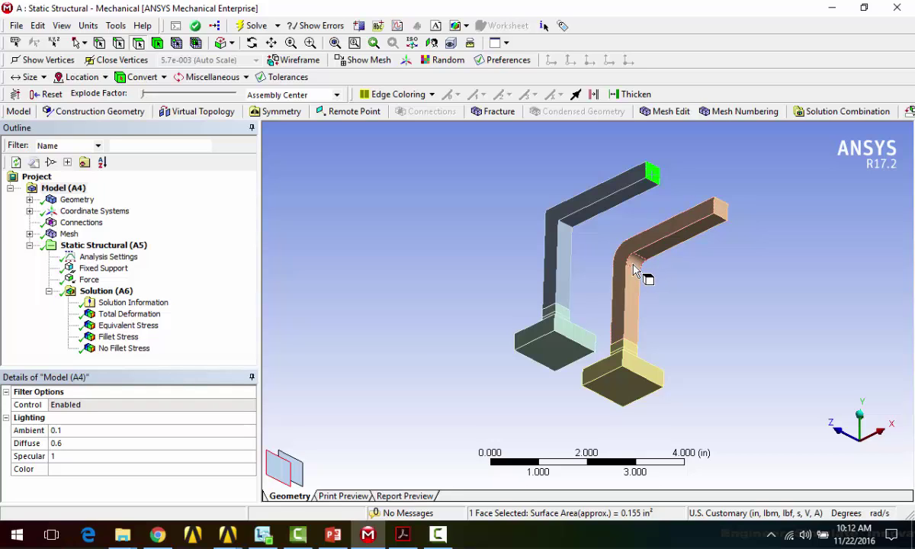
# Review the Static Structural loads and supports, orbiting the brackets to see them
pyautogui.click(99, 248)
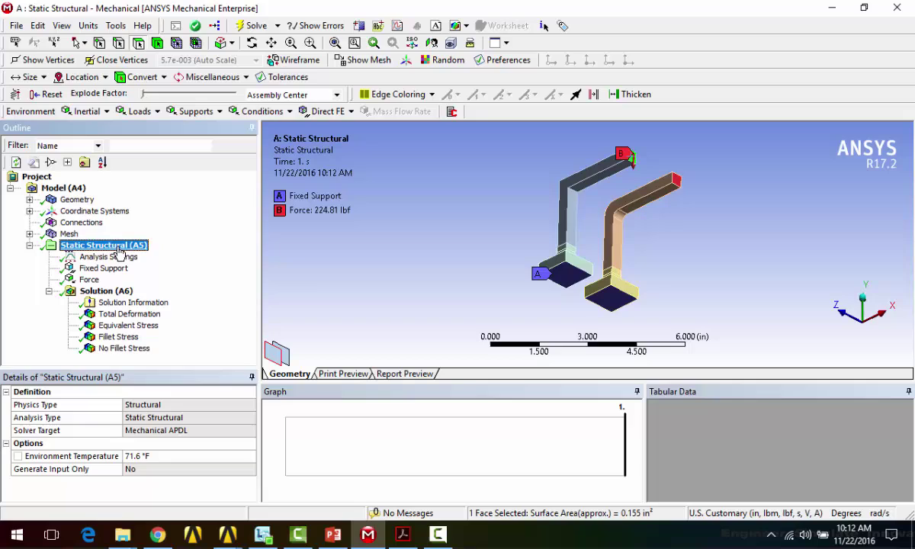
pyautogui.moveTo(637, 214); pyautogui.dragTo(644, 237, button='middle')
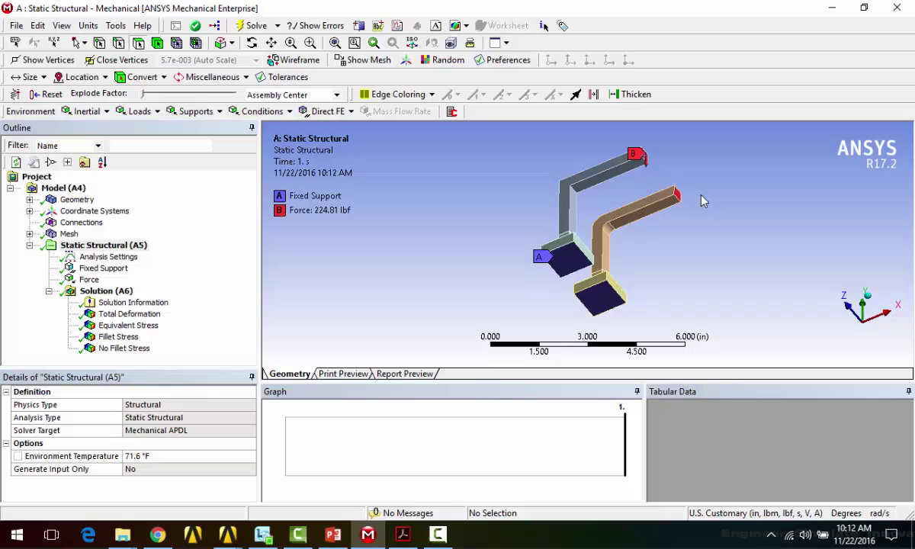
pyautogui.moveTo(655, 186); pyautogui.dragTo(702, 248, button='middle')
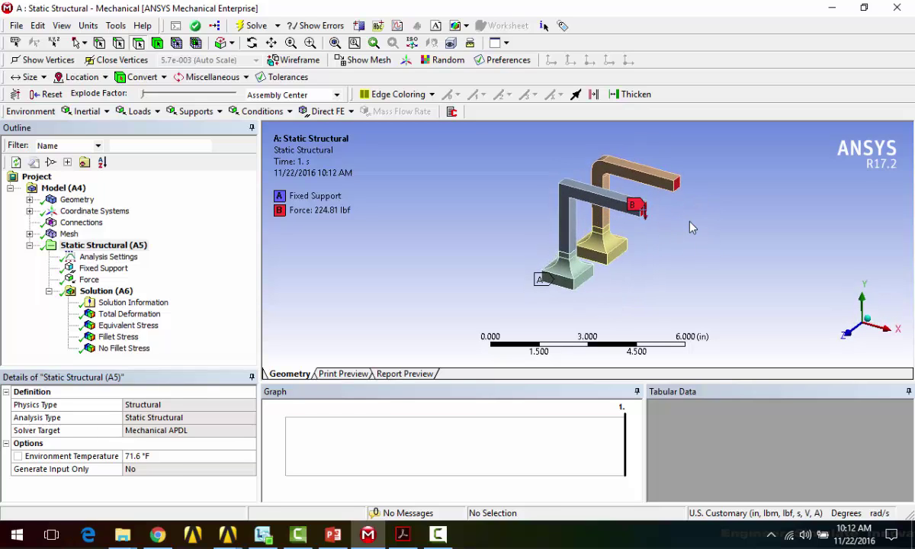
# Show Total Deformation, then the Equivalent Stress contour peaking at 38177 psi, zoomed into the bends
pyautogui.click(126, 313)
pyautogui.moveTo(653, 239)
pyautogui.mouseDown(button='middle')
pyautogui.moveTo(753, 237)
pyautogui.moveTo(647, 248)
pyautogui.moveTo(793, 293)
pyautogui.moveTo(725, 249)
pyautogui.moveTo(654, 220)
pyautogui.mouseUp(button='middle')
pyautogui.click(127, 326)
pyautogui.scroll(5, 716, 250)
pyautogui.scroll(3, 696, 235)
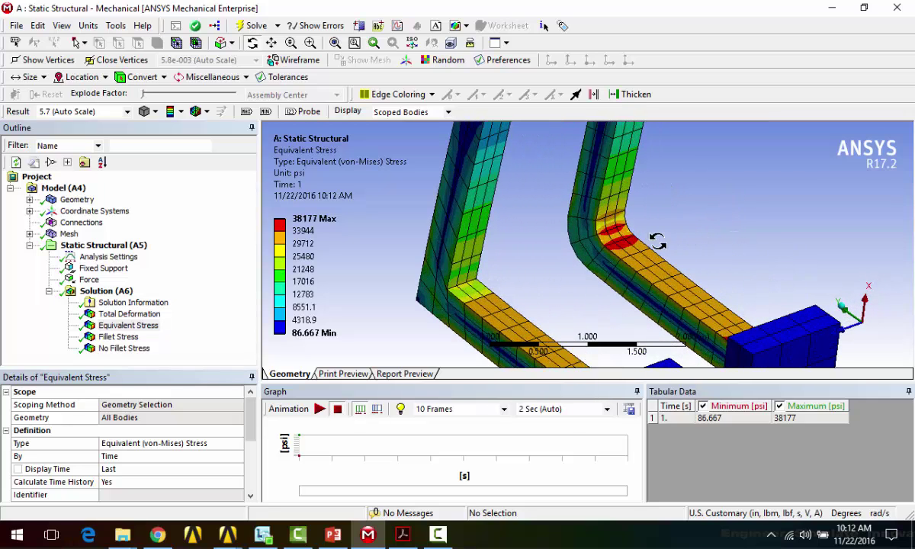
pyautogui.moveTo(567, 228); pyautogui.dragTo(566, 214, button='middle')
# Expand the Mesh branch and check the Body Sizing control's 0.31496 in element size
pyautogui.click(29, 233)
pyautogui.click(98, 245)
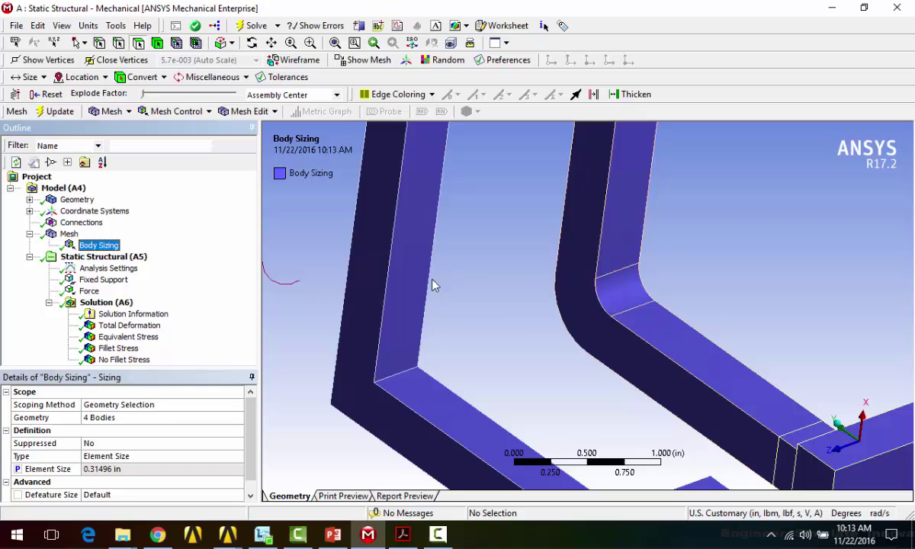
pyautogui.scroll(-4, 480, 294)
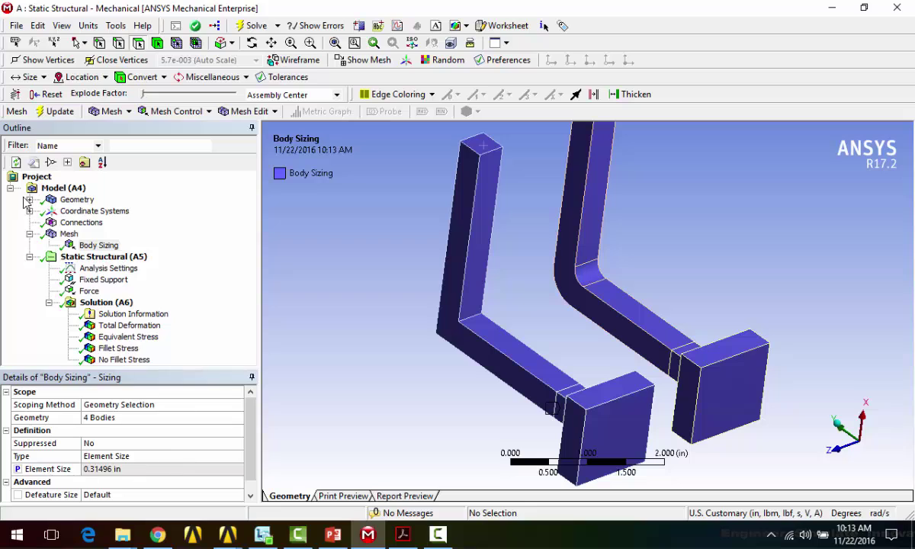
# Read the mesh statistics (2592 nodes, 399 elements), then display the Fillet Stress result
pyautogui.click(69, 233)
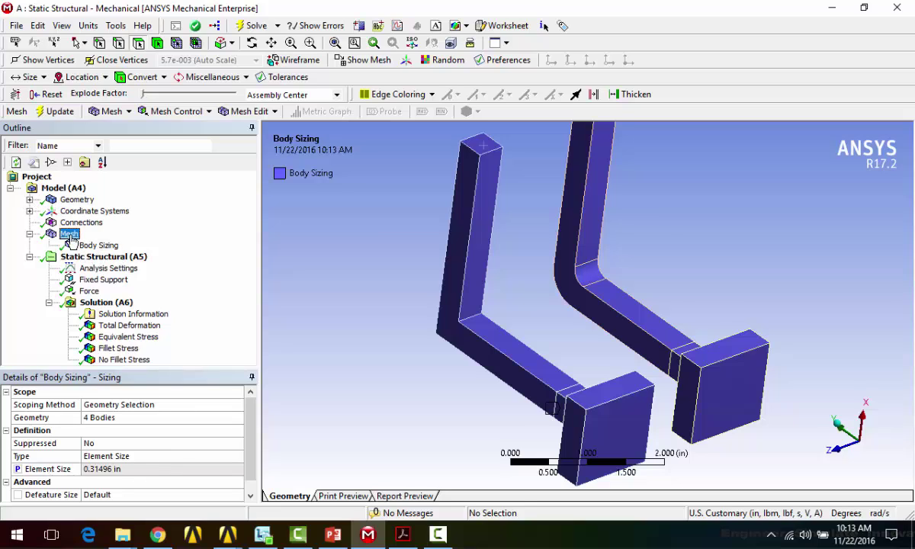
pyautogui.scroll(-1, 112, 449)
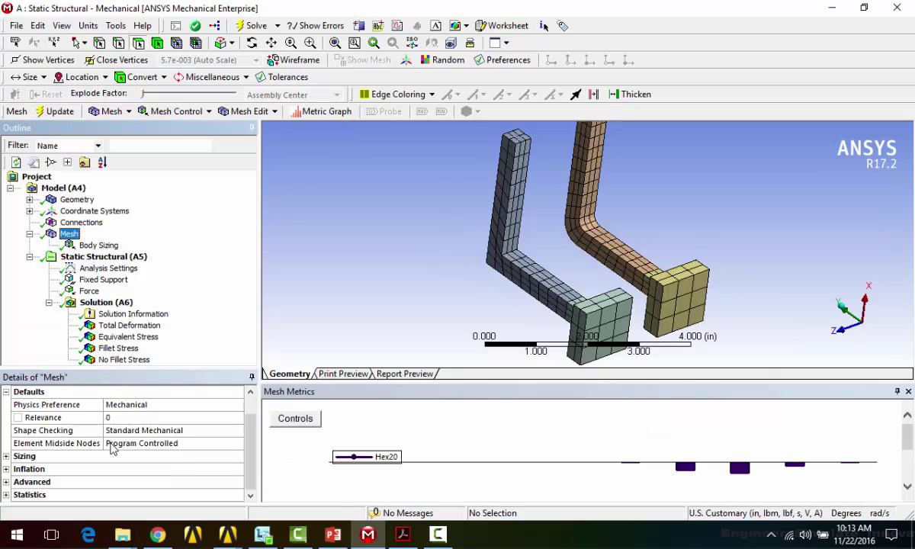
pyautogui.click(6, 495)
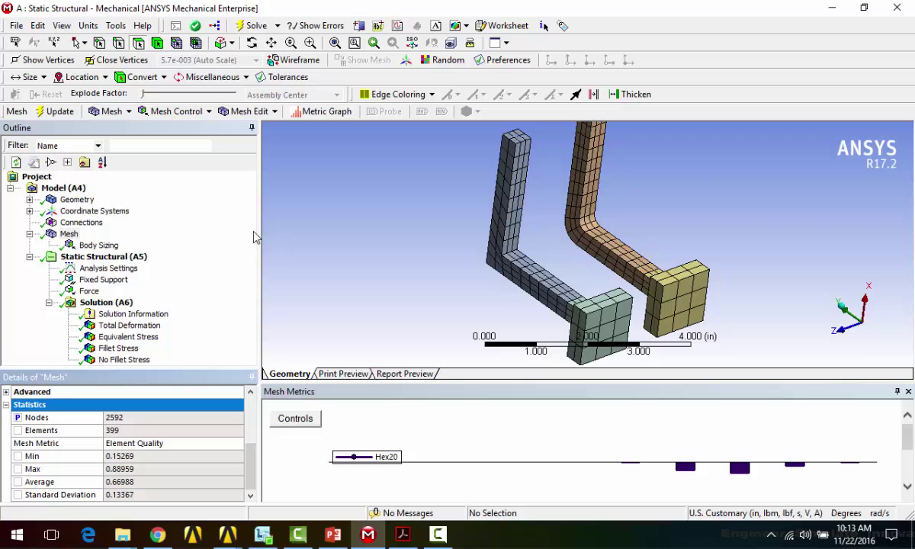
pyautogui.click(120, 349)
pyautogui.moveTo(610, 202); pyautogui.dragTo(600, 273)
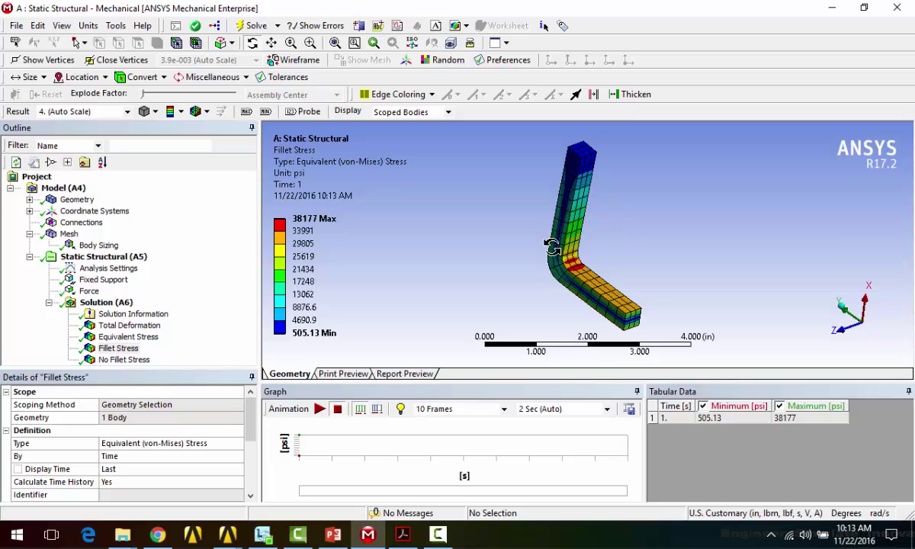
# Display No Fillet Stress and zoom into its 31309 psi maximum at the sharp inner corner
pyautogui.scroll(-4, 169, 451)
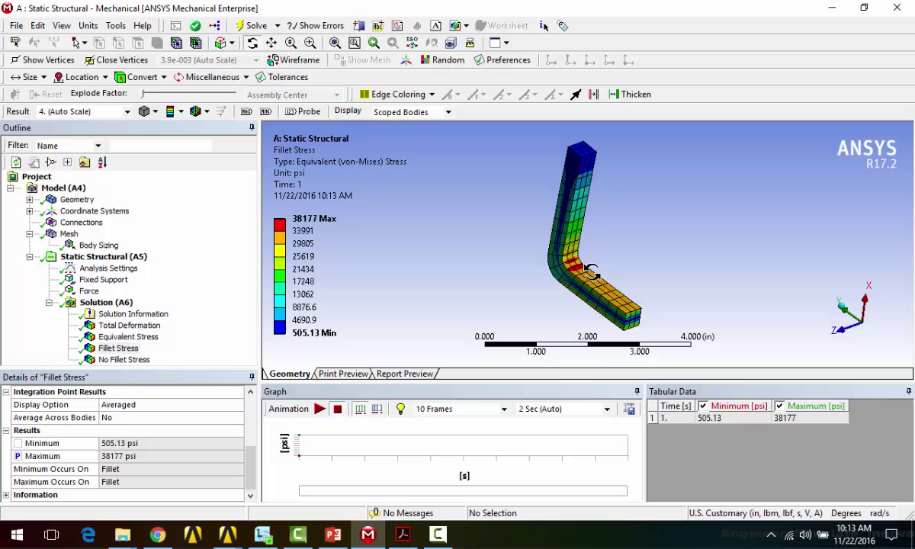
pyautogui.click(122, 359)
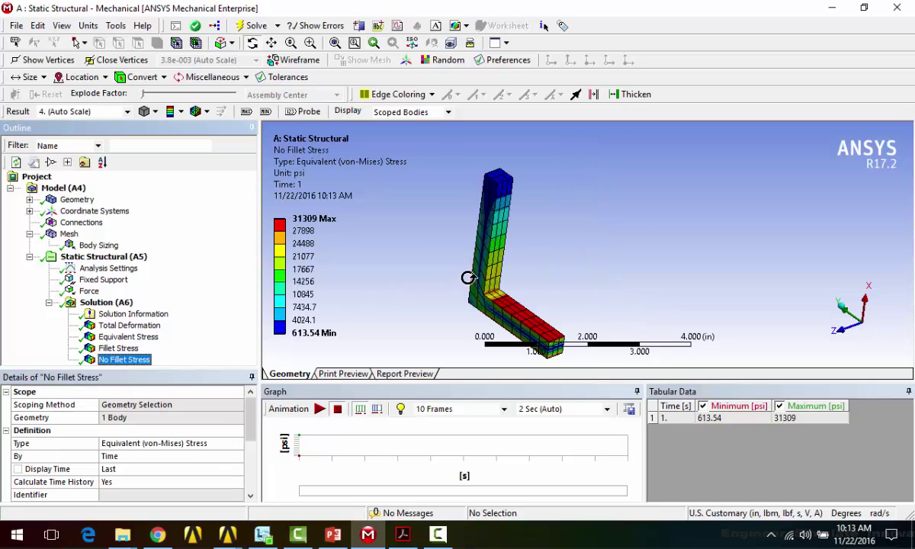
pyautogui.keyDown('ctrl'); pyautogui.moveTo(567, 234); pyautogui.dragTo(591, 195, button='middle'); pyautogui.keyUp('ctrl')
pyautogui.scroll(-5, 156, 435)
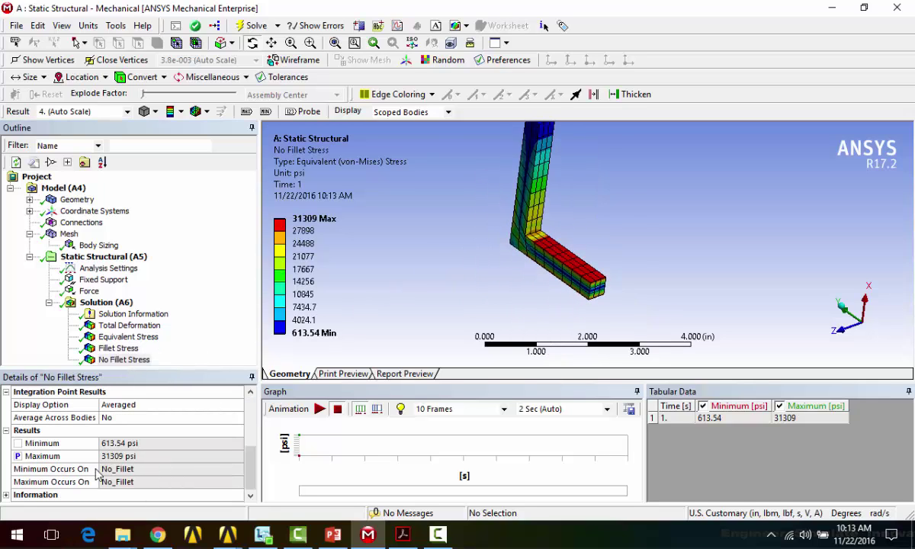
pyautogui.moveTo(533, 248); pyautogui.dragTo(625, 252, button='middle')
pyautogui.scroll(4, 564, 251)
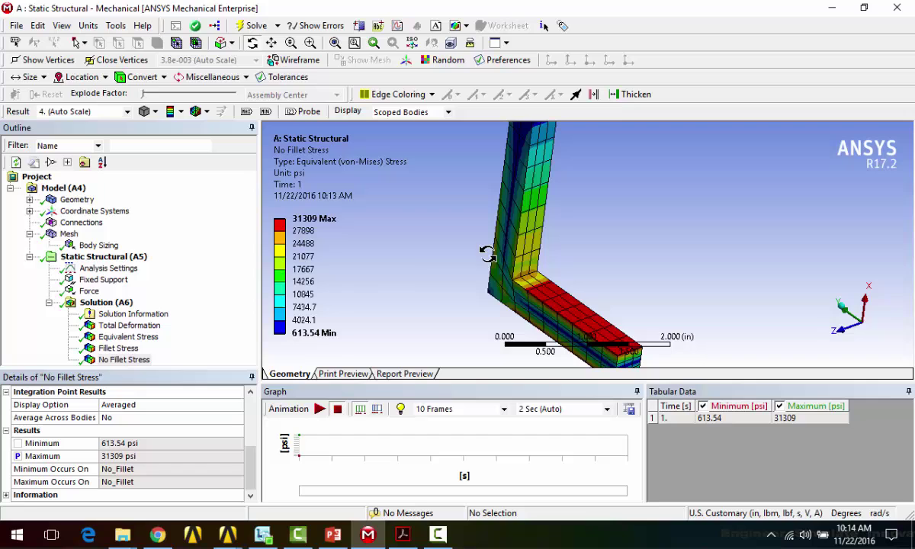
# Open the Singularity_Ex Parameter Set design points table, then switch to the Mesh Convergence slides
pyautogui.moveTo(233, 539)
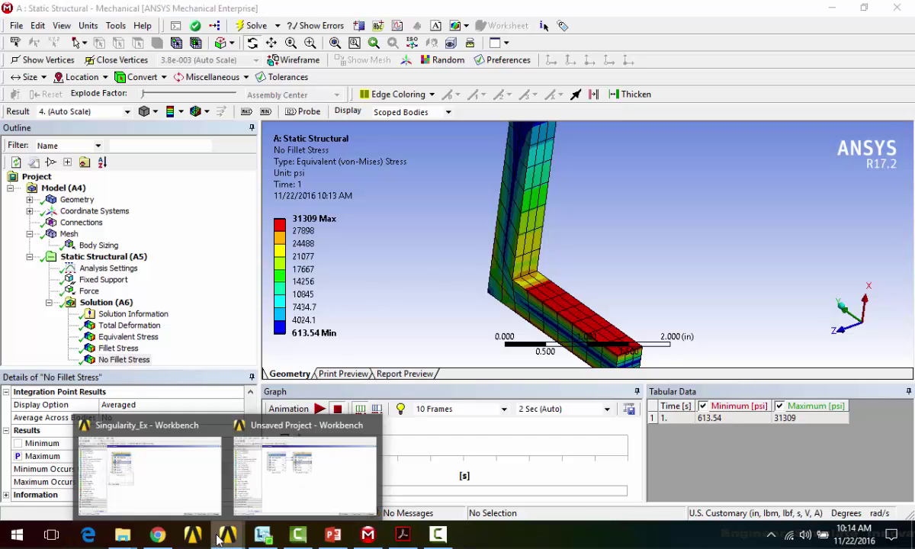
pyautogui.click(194, 484)
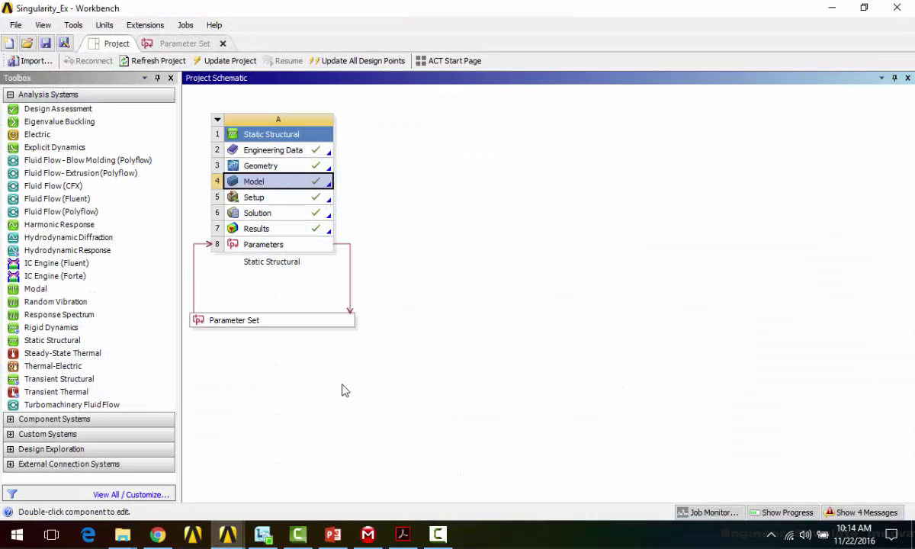
pyautogui.click(177, 44)
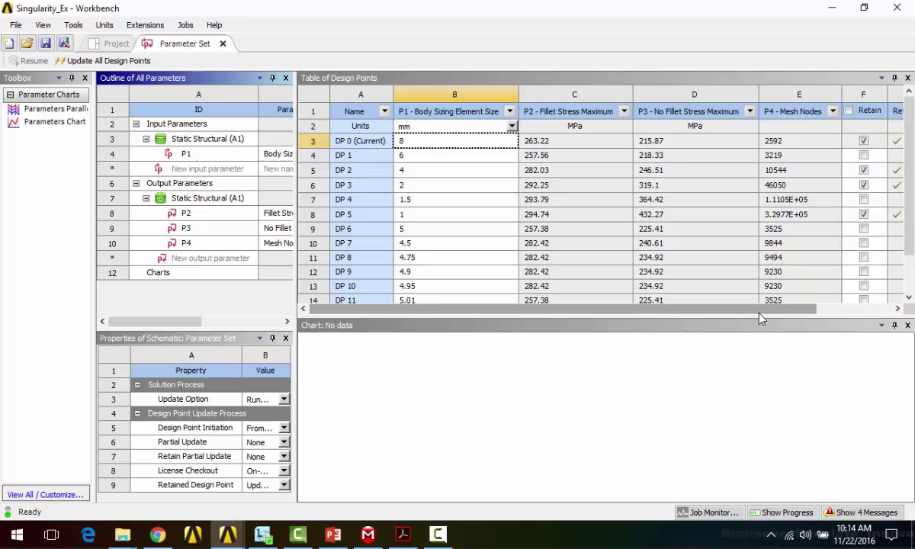
pyautogui.click(332, 535)
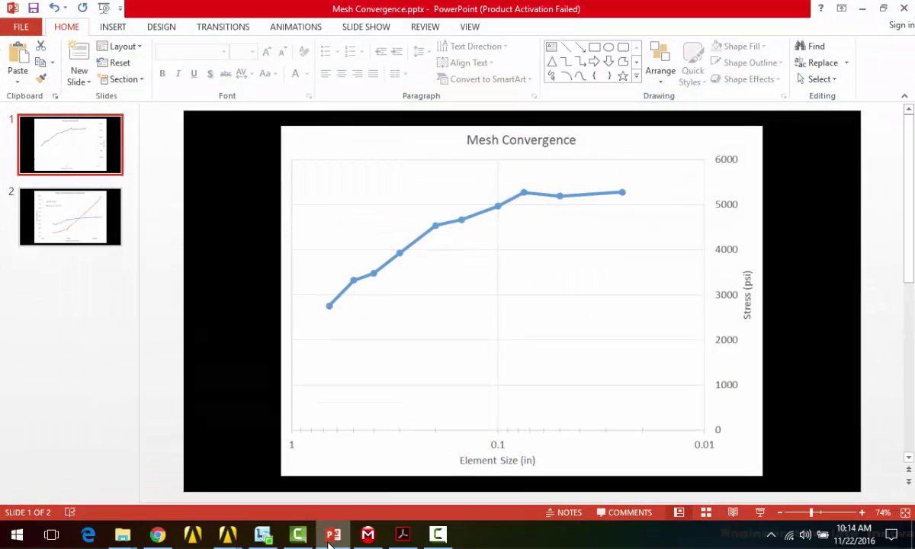
# Present slide 2, 'Mesh Convergence at a Singularity', as a full-screen slide show
pyautogui.click(79, 232)
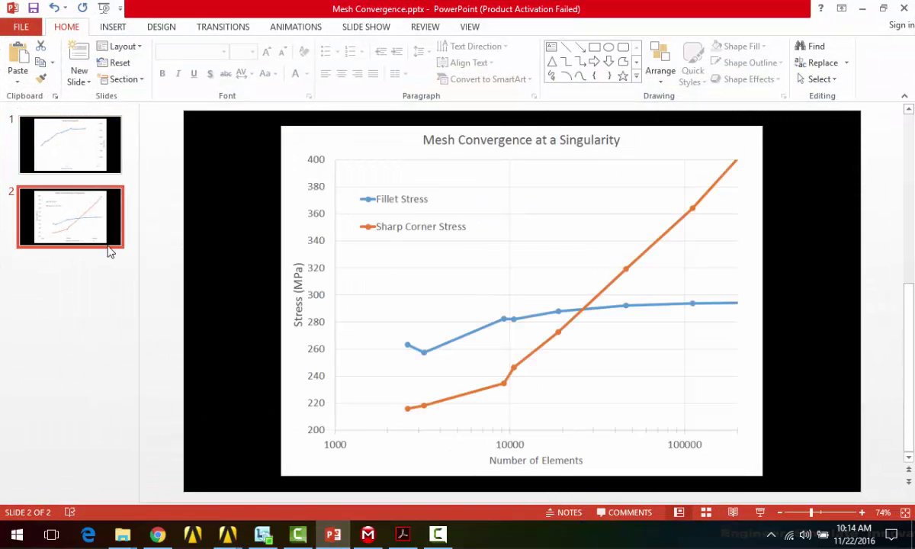
pyautogui.click(760, 512)
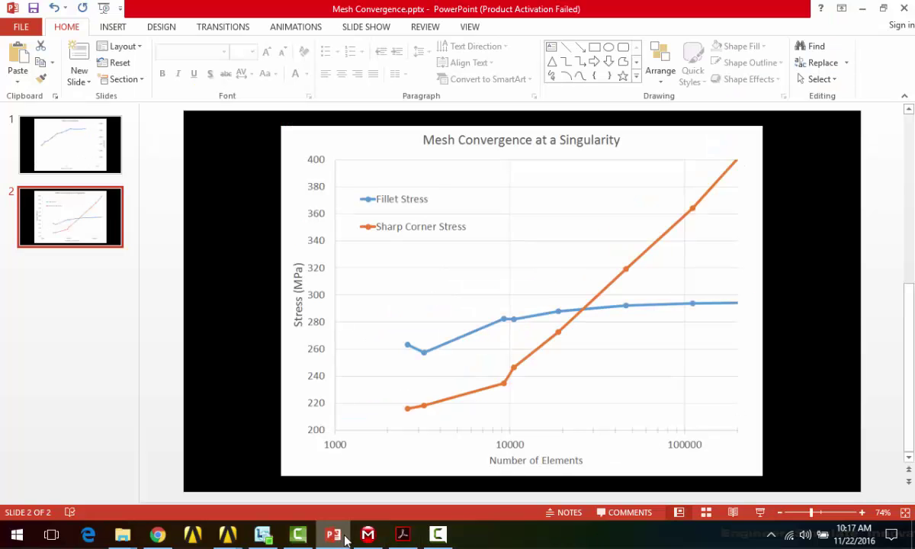
# Return to the Singularity_Ex design point table and select DP 5 with element size 1
pyautogui.click(366, 535)
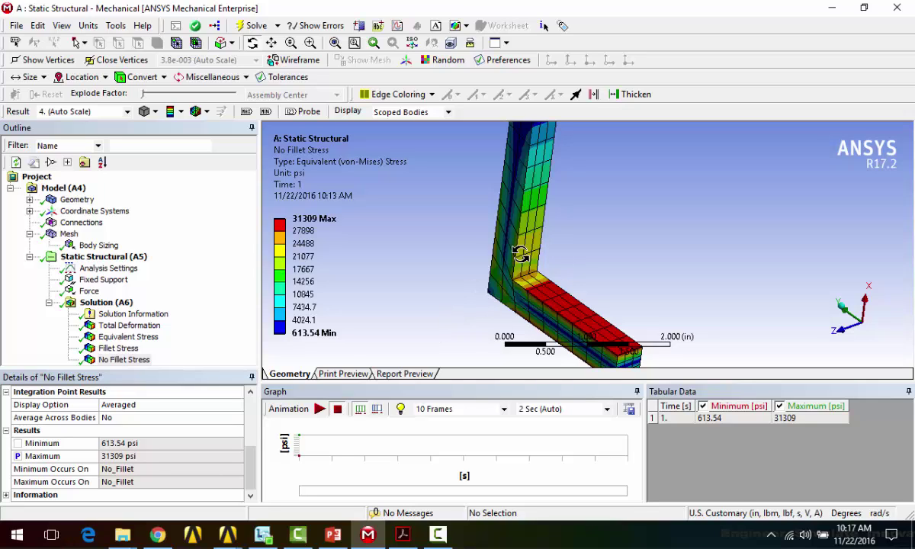
pyautogui.click(226, 535)
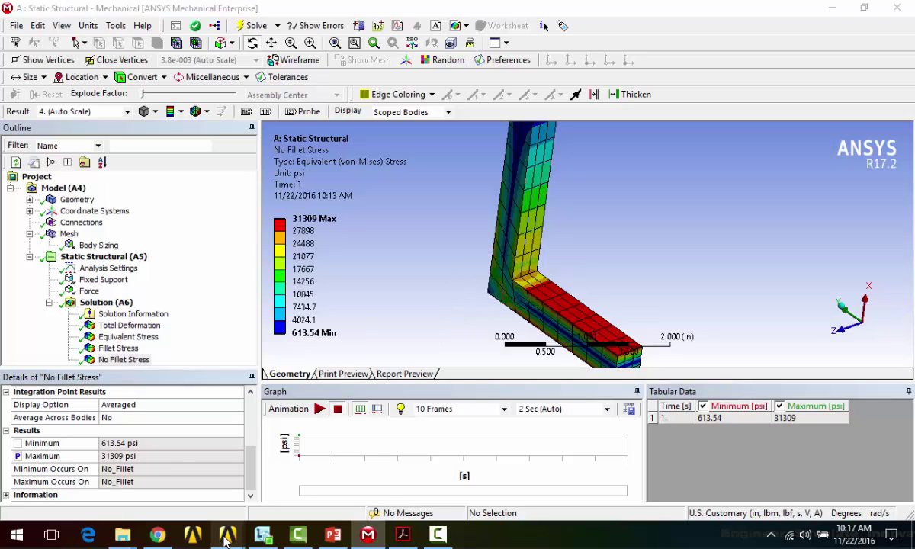
pyautogui.click(184, 493)
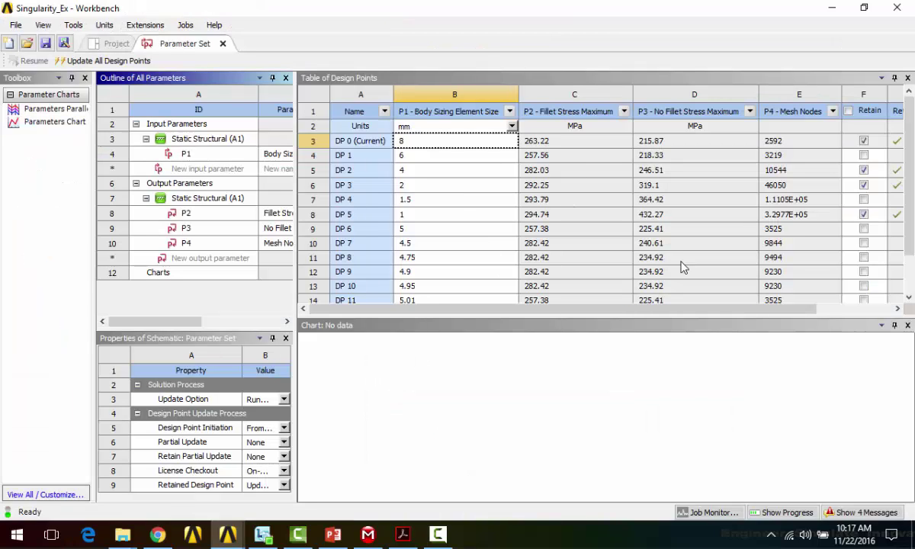
pyautogui.click(809, 310)
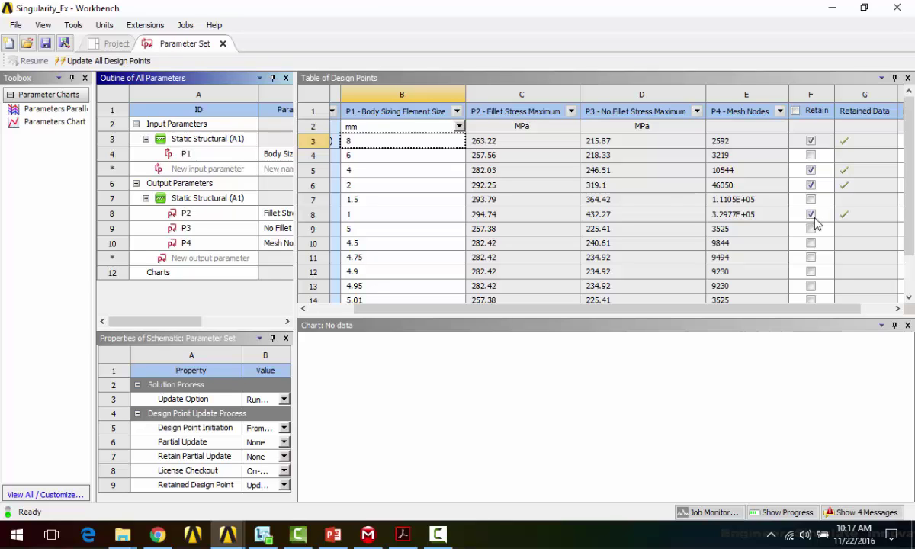
pyautogui.moveTo(737, 310); pyautogui.dragTo(694, 309)
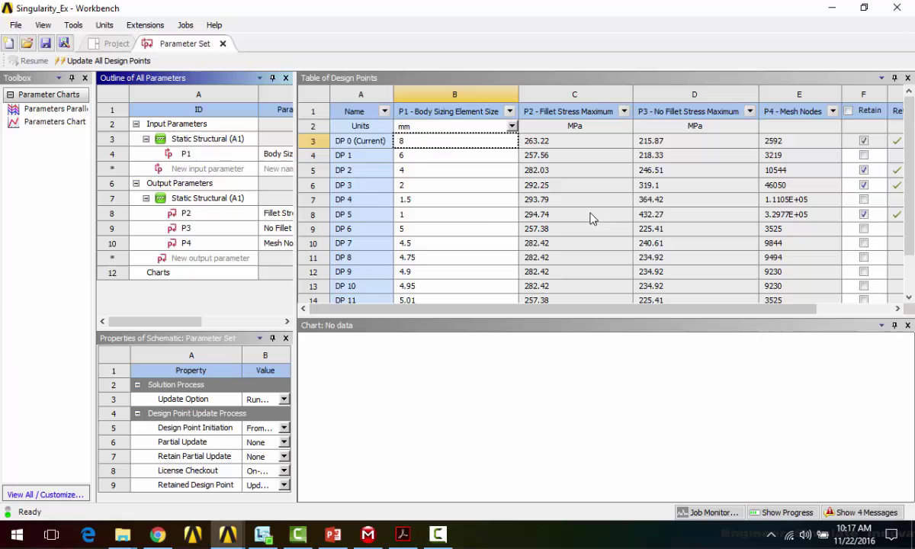
pyautogui.click(406, 215)
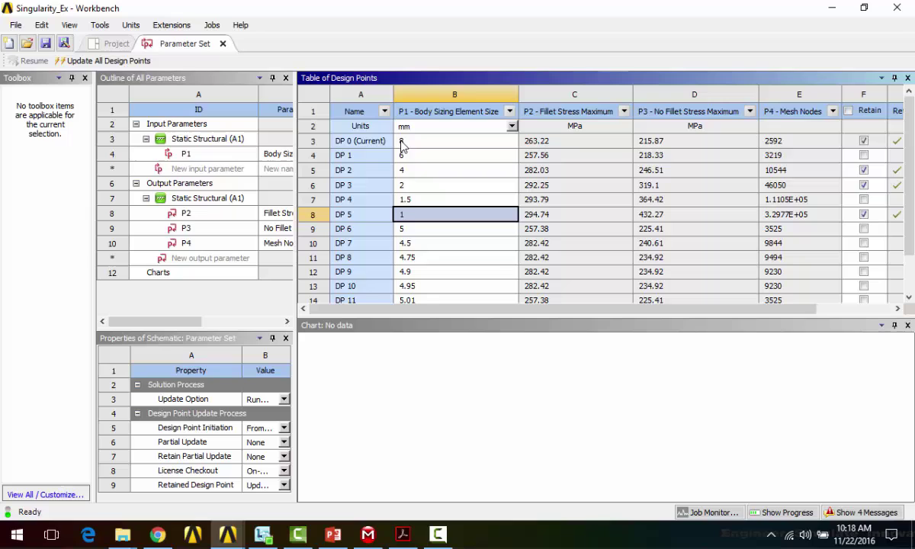
# Make DP 5 (1 mm element size) the current design point, confirming the change
pyautogui.rightClick(410, 219)
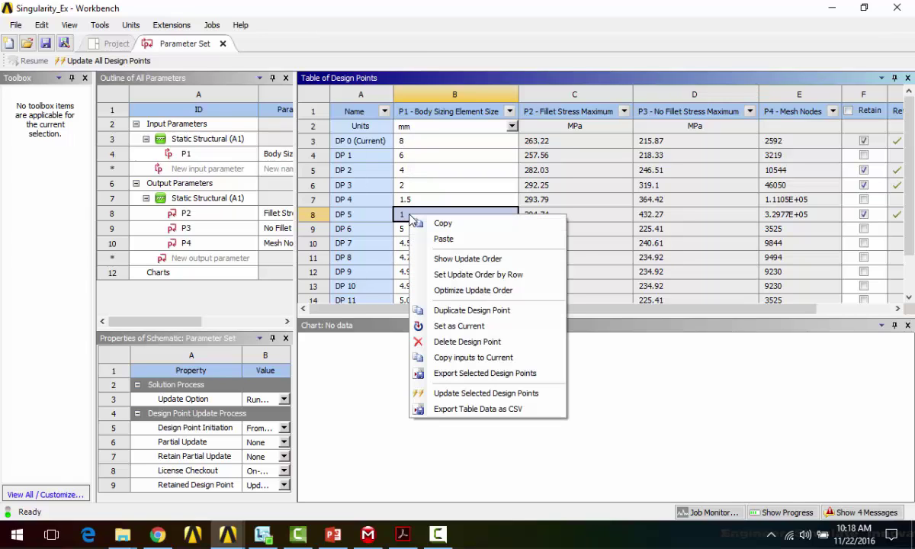
pyautogui.click(455, 326)
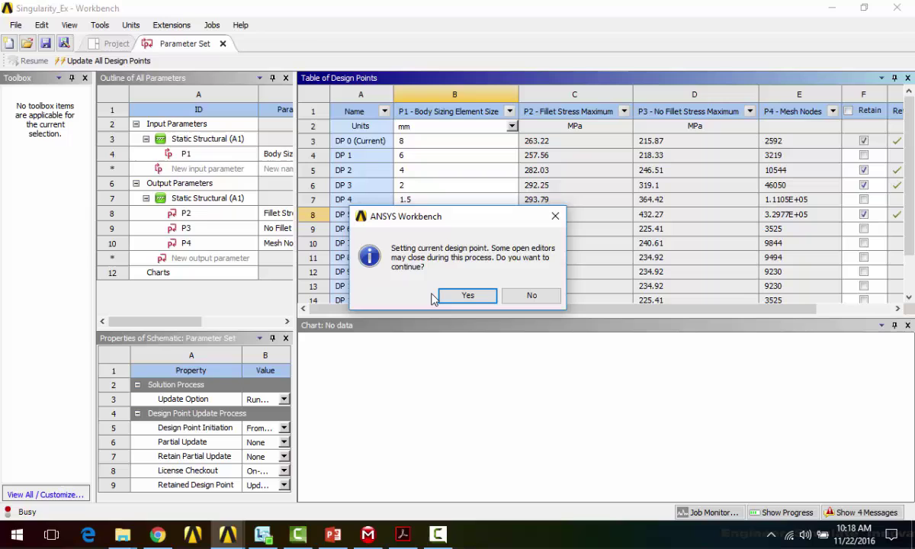
pyautogui.click(467, 296)
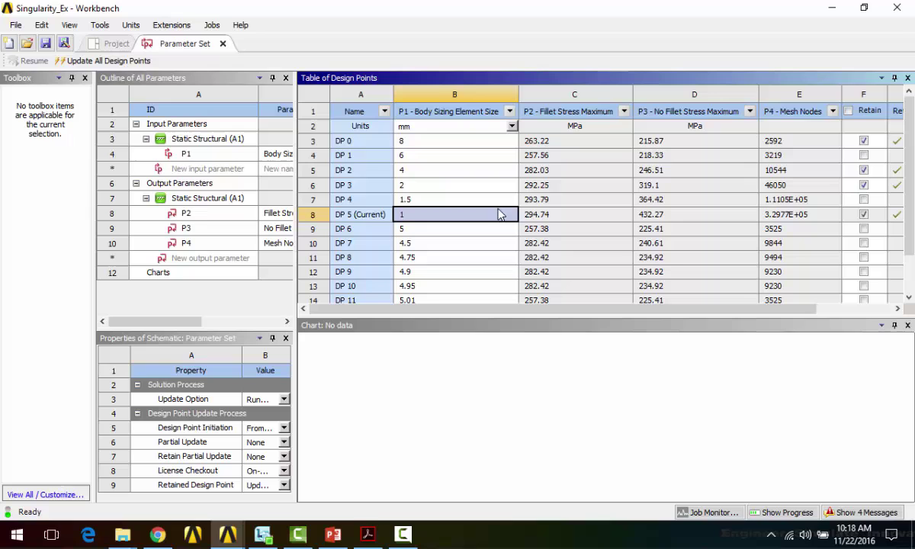
# Launch the Model in Mechanical from the project schematic and hide the Messages pane
pyautogui.click(107, 43)
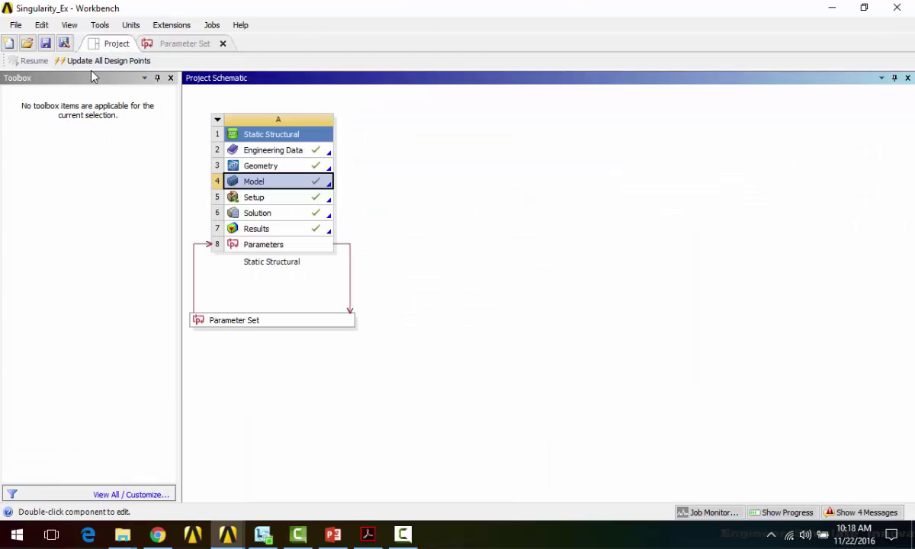
pyautogui.doubleClick(275, 183)
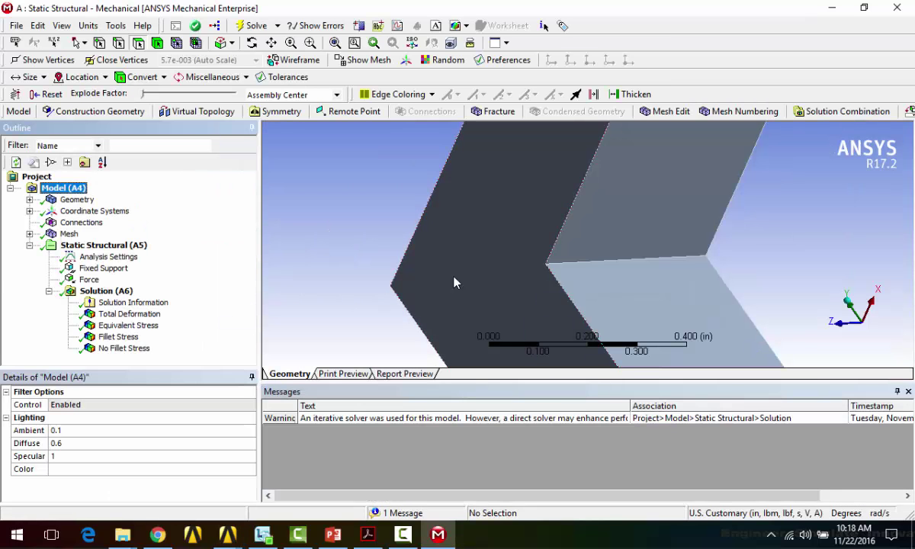
pyautogui.click(907, 390)
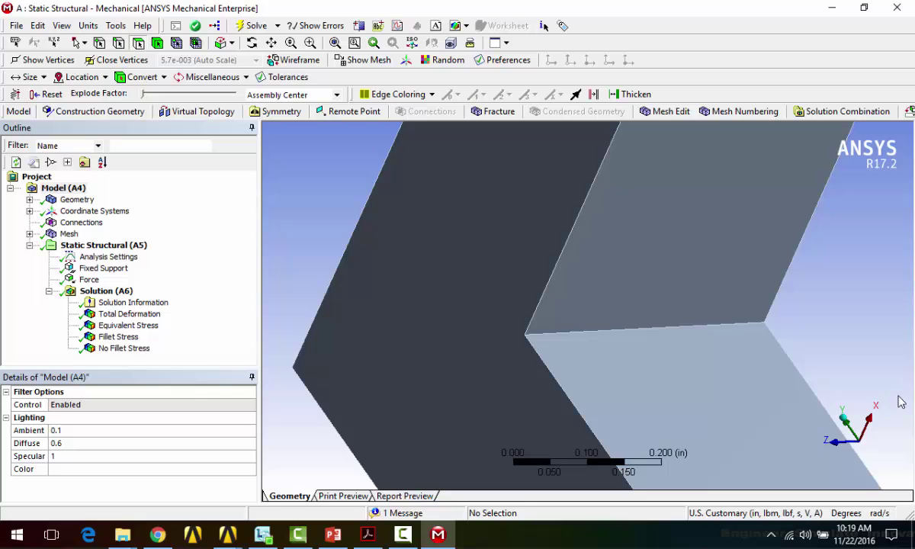
pyautogui.scroll(1, 563, 271)
pyautogui.scroll(-5, 563, 270)
pyautogui.moveTo(674, 334); pyautogui.dragTo(235, 289, button='middle')
# Show the refined Hex20 mesh on both brackets and orbit it to an isometric view
pyautogui.click(67, 233)
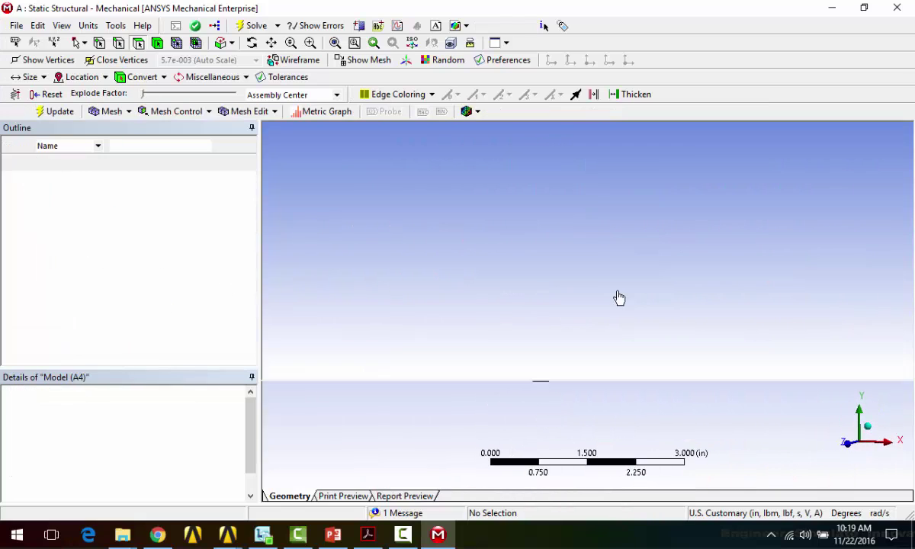
pyautogui.moveTo(570, 306); pyautogui.dragTo(550, 286, button='middle')
pyautogui.scroll(6, 581, 235)
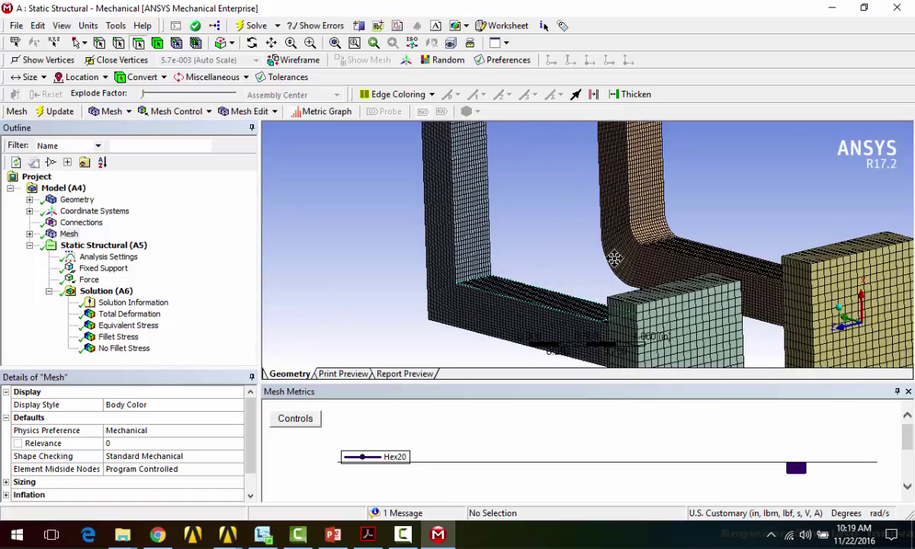
pyautogui.scroll(4, 625, 252)
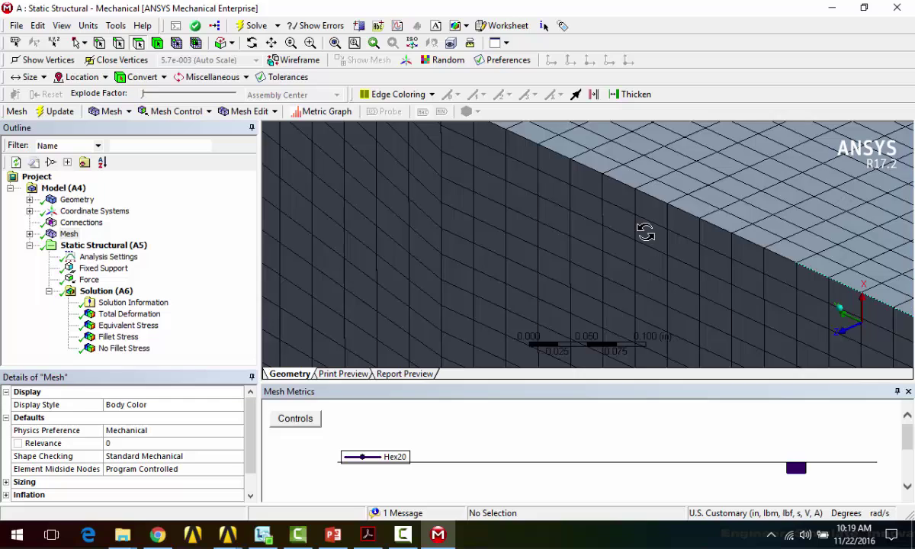
pyautogui.scroll(-10, 645, 228)
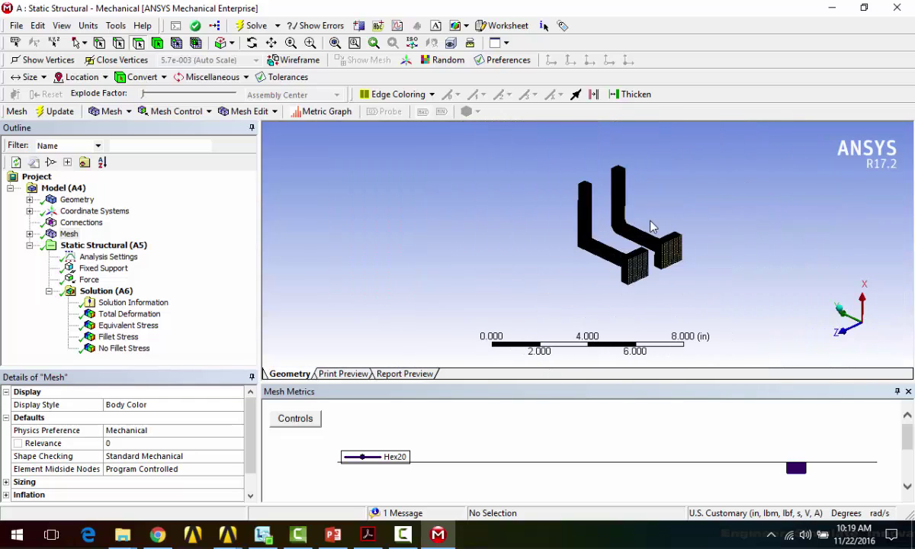
pyautogui.moveTo(646, 235); pyautogui.dragTo(670, 260)
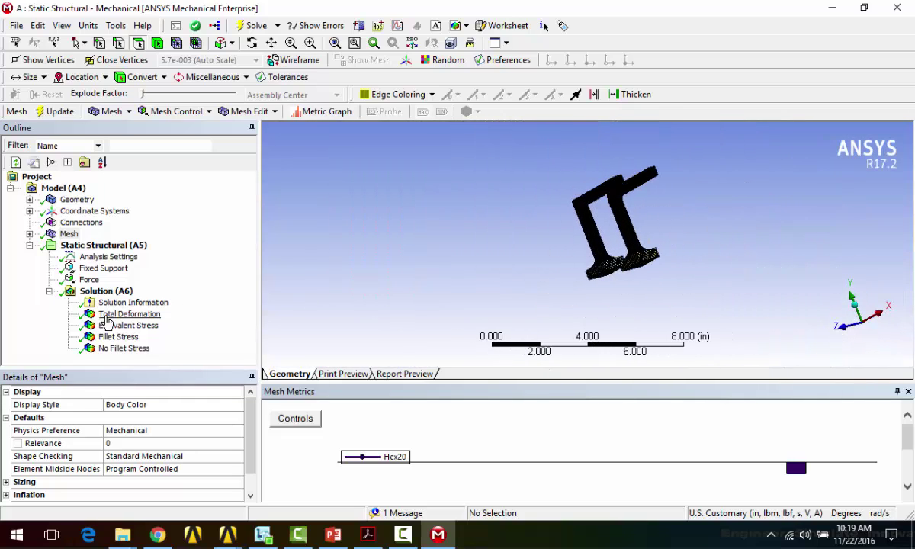
# Display the Fillet Stress result and zoom onto its 42749 psi maximum at the fillet bend
pyautogui.click(118, 336)
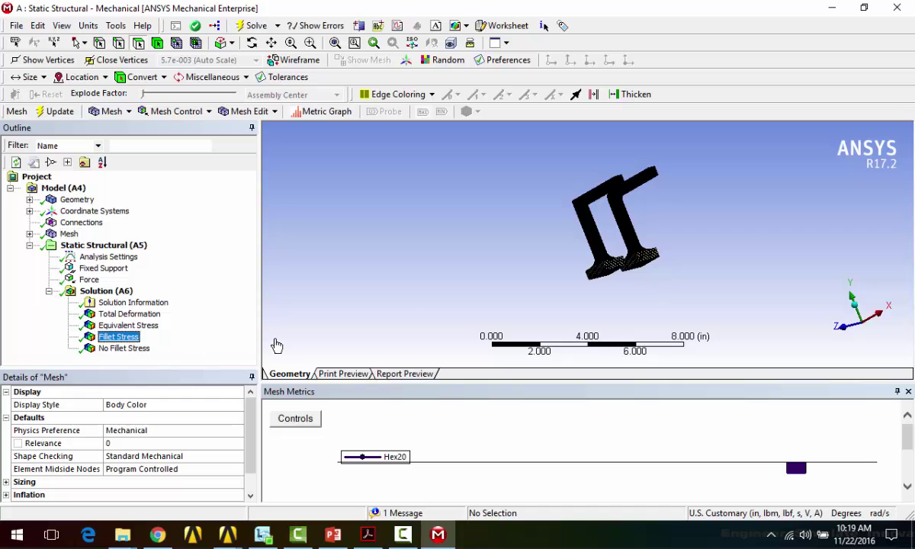
pyautogui.moveTo(668, 256); pyautogui.dragTo(635, 220)
pyautogui.scroll(6, 682, 231)
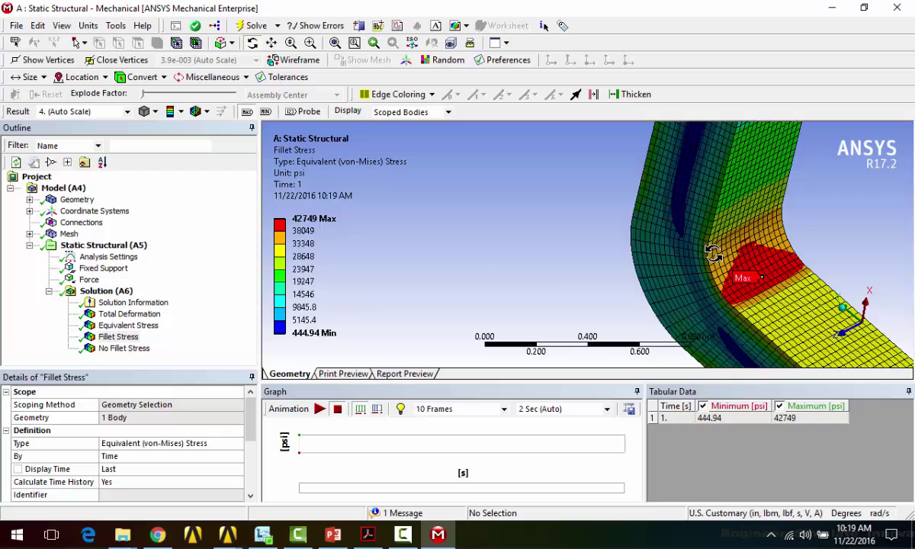
pyautogui.keyDown('ctrl'); pyautogui.moveTo(610, 297); pyautogui.dragTo(636, 165, button='middle'); pyautogui.keyUp('ctrl')
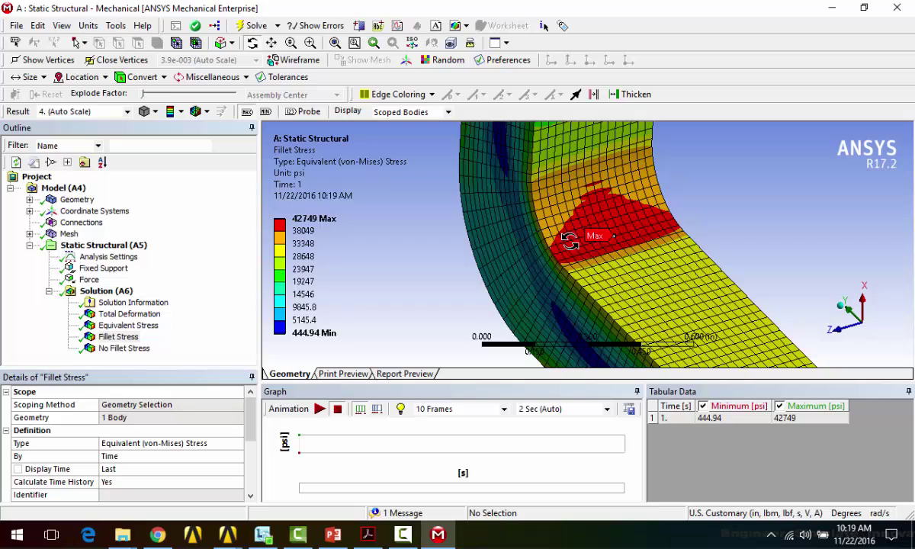
# Display the No Fillet Stress result, zoom onto the sharp-corner stress band, and activate the Probe tool
pyautogui.click(149, 350)
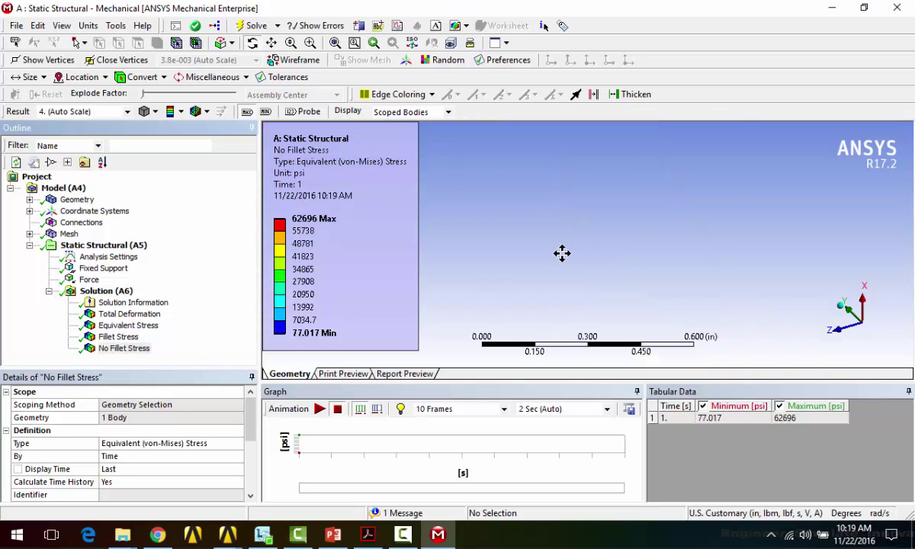
pyautogui.scroll(10, 634, 257)
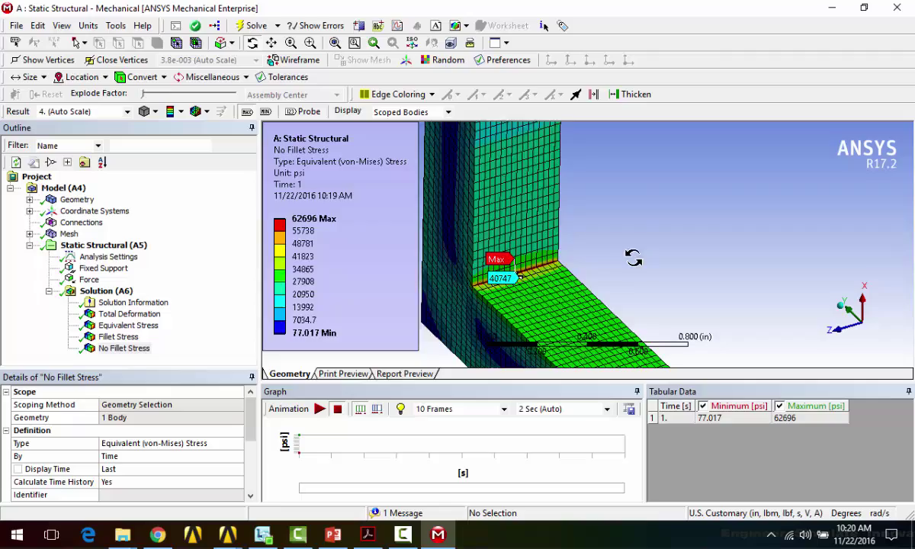
pyautogui.scroll(5, 695, 244)
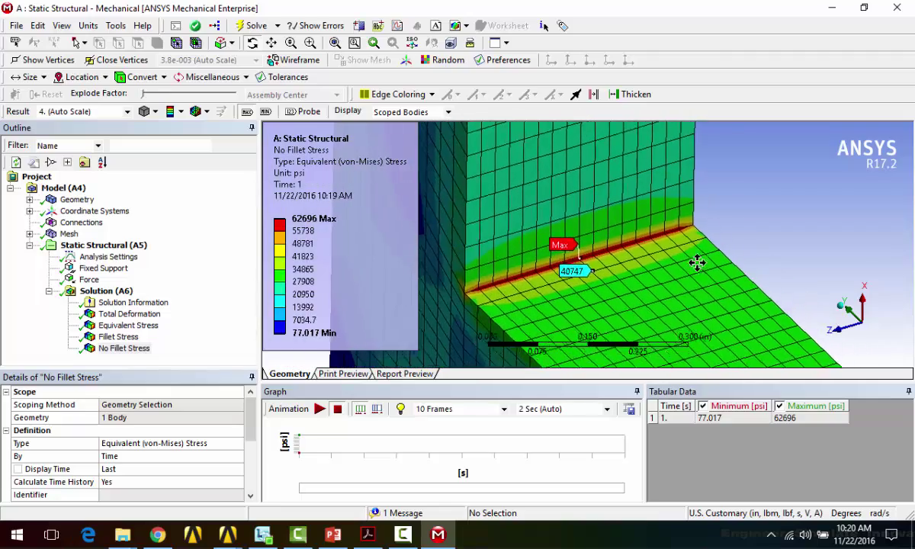
pyautogui.keyDown('ctrl'); pyautogui.moveTo(724, 207); pyautogui.dragTo(761, 212, button='middle'); pyautogui.keyUp('ctrl')
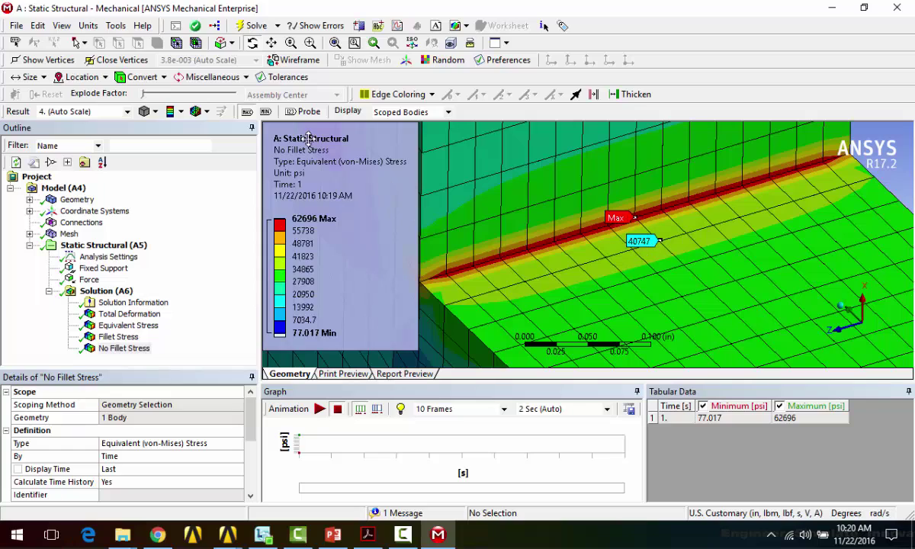
pyautogui.click(303, 111)
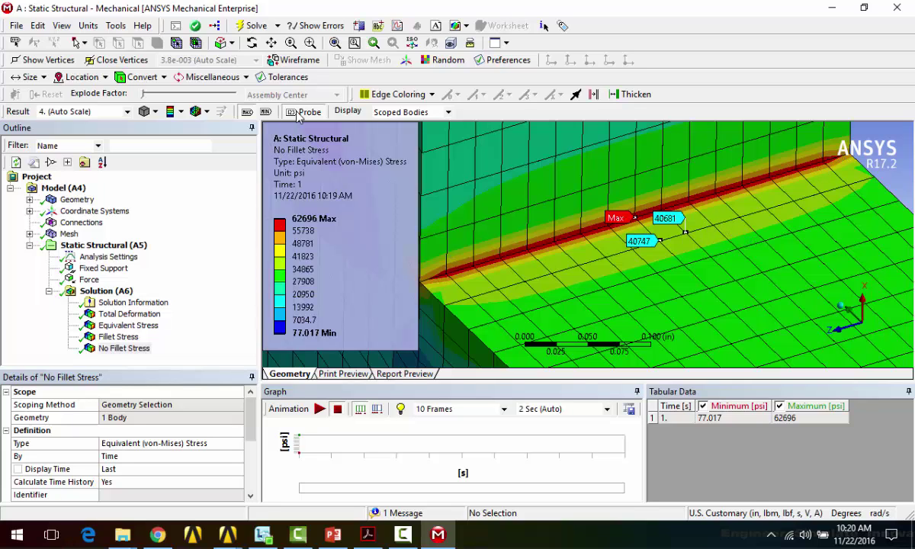
pyautogui.click(253, 43)
pyautogui.moveTo(731, 259); pyautogui.dragTo(629, 261)
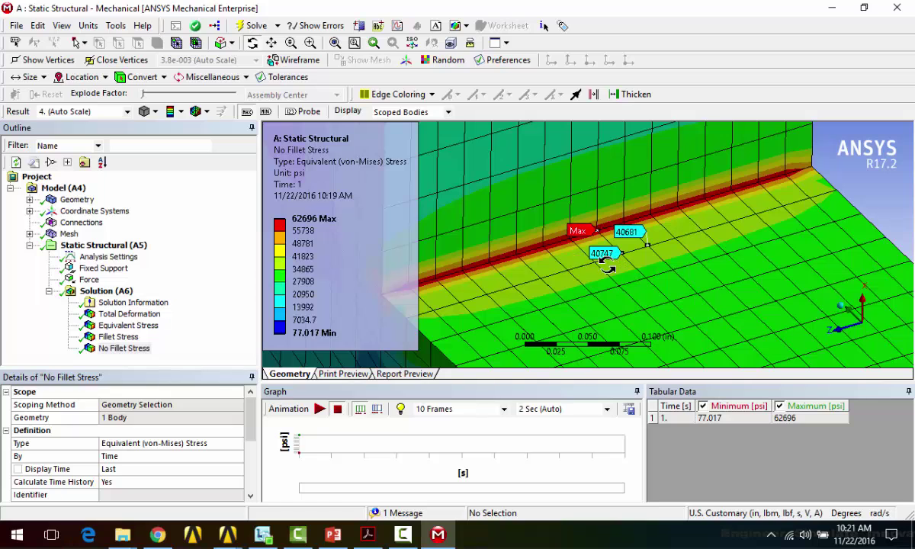
pyautogui.moveTo(725, 231); pyautogui.dragTo(613, 284)
# Switch back to Fillet Stress and center the view on its red 42749 psi maximum region
pyautogui.scroll(-5, 648, 261)
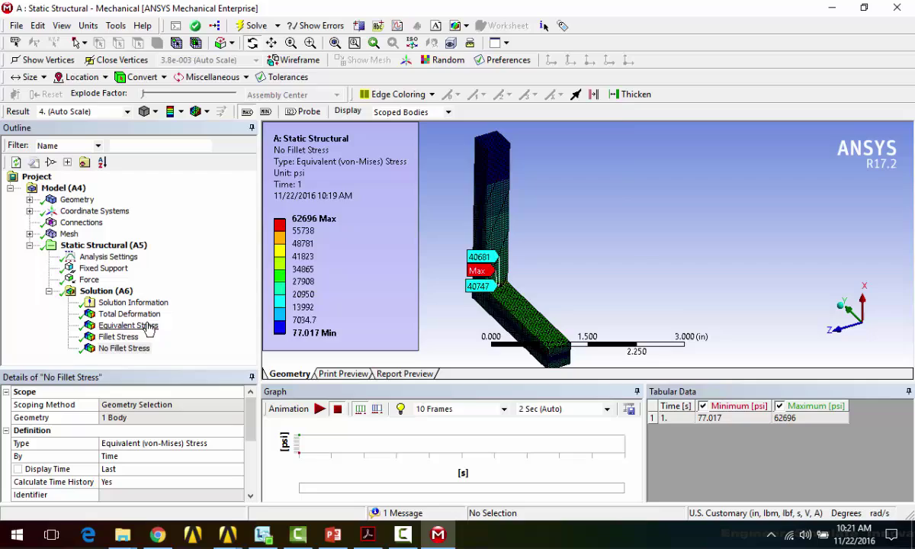
pyautogui.click(122, 340)
pyautogui.scroll(5, 606, 262)
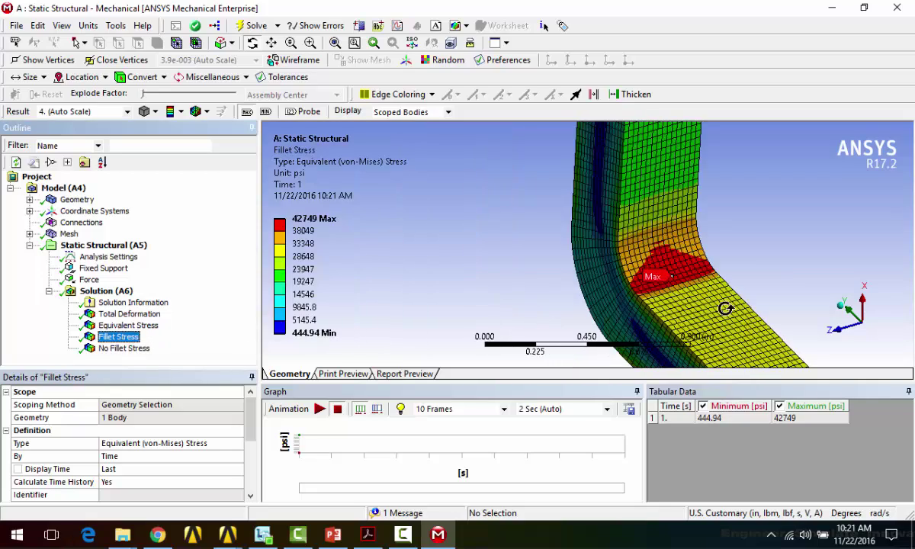
pyautogui.scroll(3, 612, 266)
pyautogui.moveTo(612, 266); pyautogui.dragTo(587, 253)
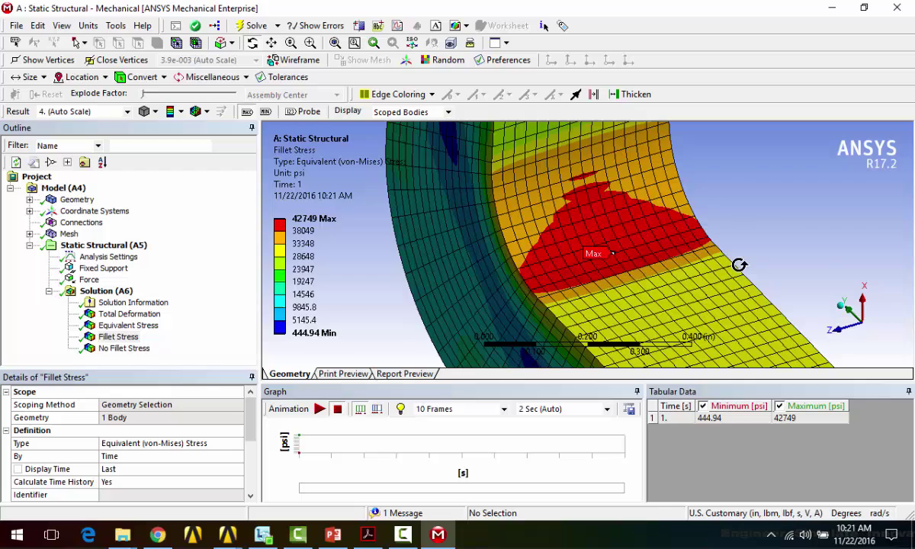
pyautogui.keyDown('ctrl'); pyautogui.moveTo(693, 248); pyautogui.dragTo(727, 276); pyautogui.keyUp('ctrl')
pyautogui.scroll(-2, 726, 276)
# Switch to No Fillet Stress, framing the 62696 psi sharp-corner band beside the 40681 and 40747 probes
pyautogui.click(118, 348)
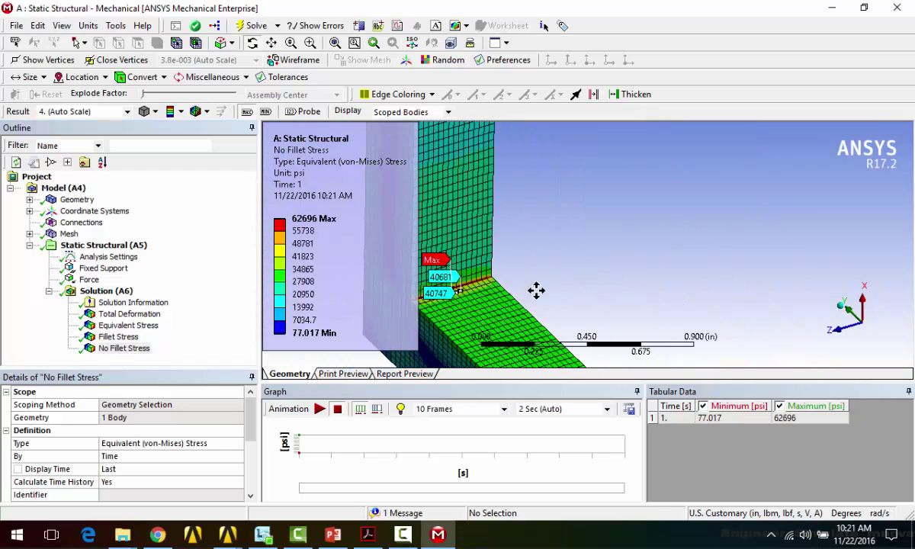
pyautogui.keyDown('ctrl'); pyautogui.moveTo(535, 290); pyautogui.dragTo(639, 254); pyautogui.keyUp('ctrl')
pyautogui.scroll(5, 481, 253)
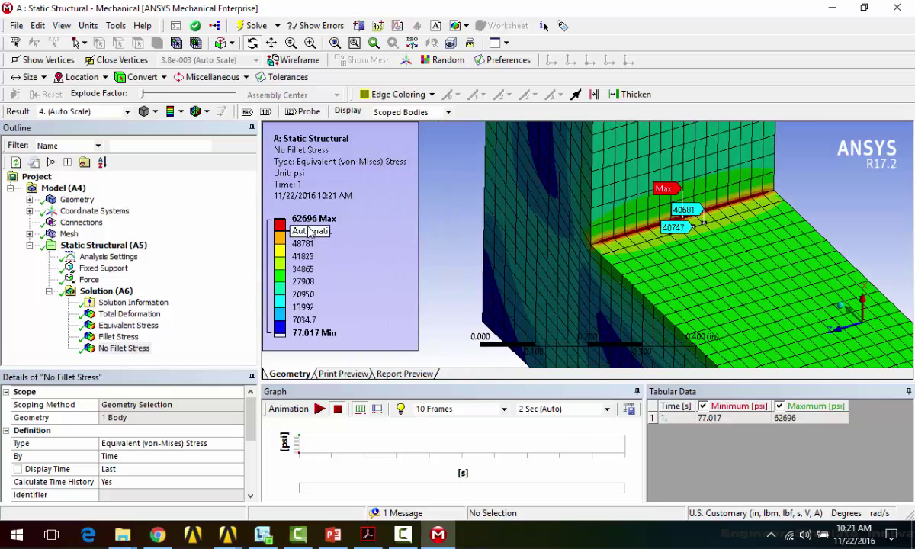